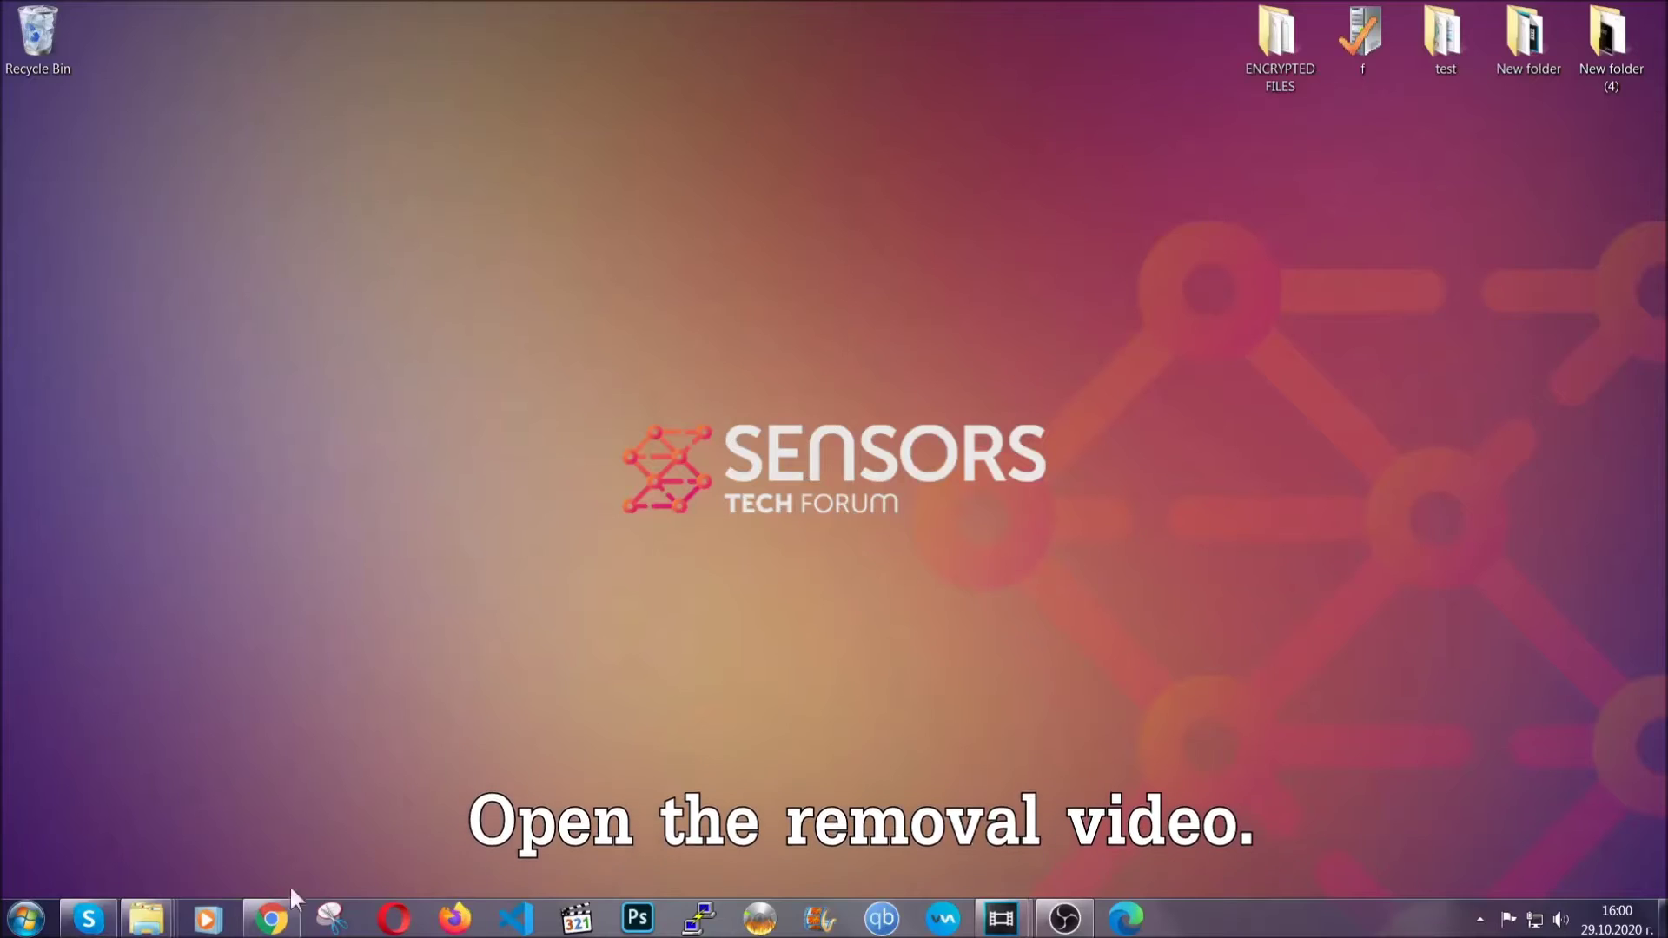
Bring up the adware removal video and follow its Full Removal Guide link to the SpyHunter 5 download.
{"action": "left_click", "coordinate": [271, 919]}
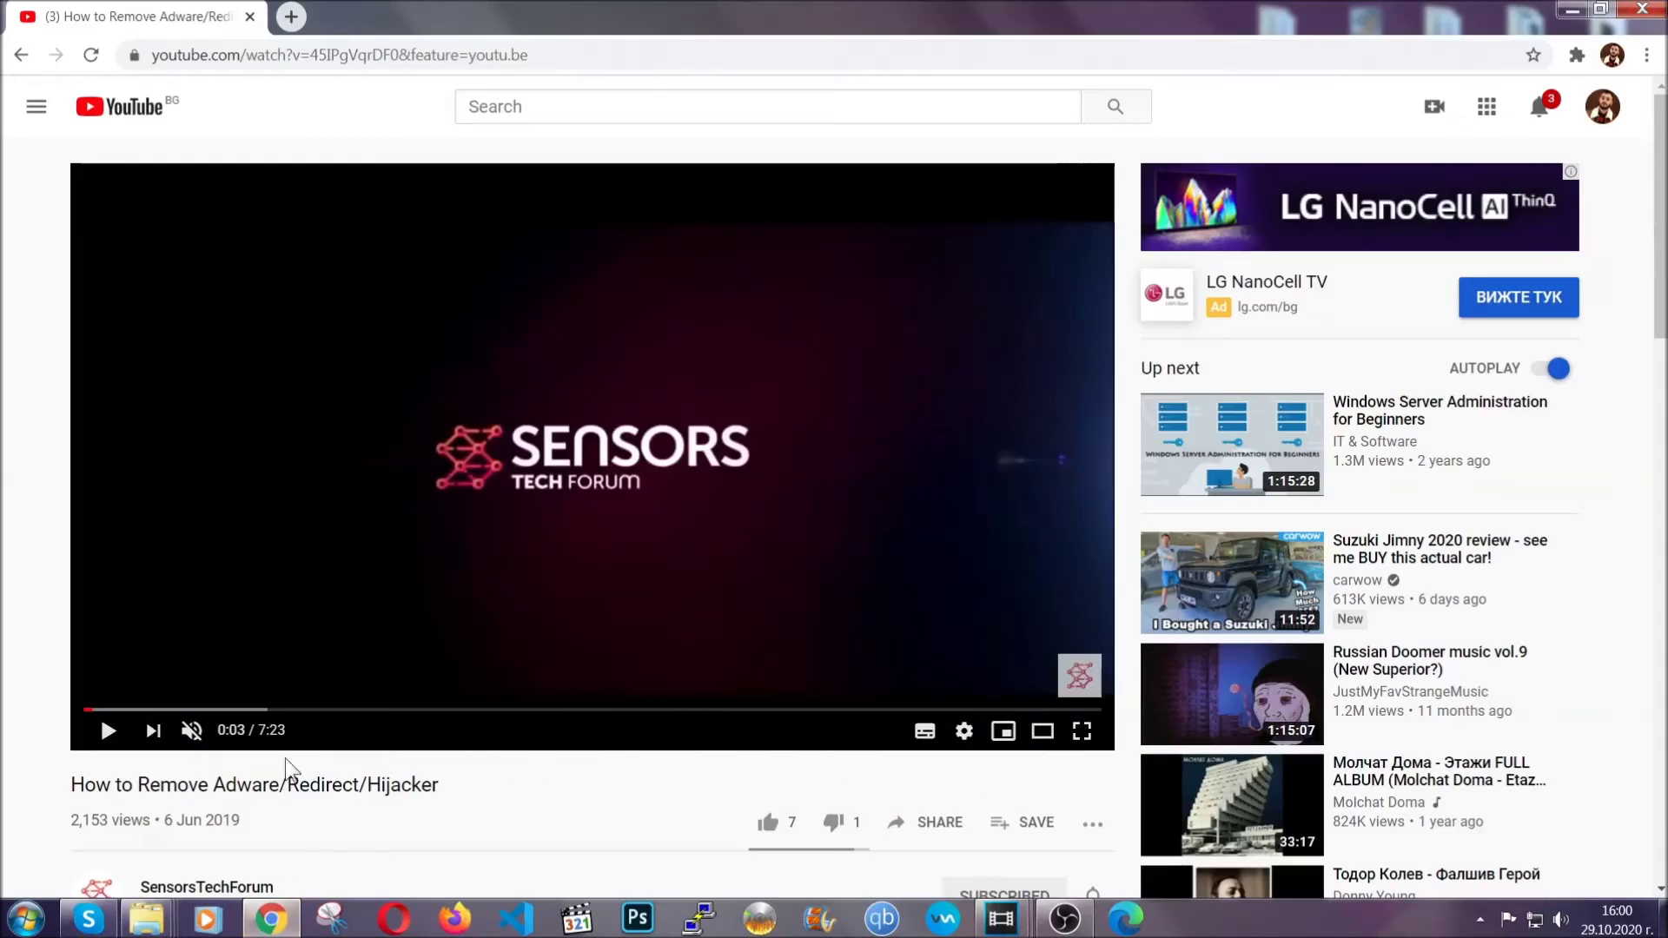
{"action": "scroll", "coordinate": [336, 621], "scroll_direction": "down", "scroll_amount": 4}
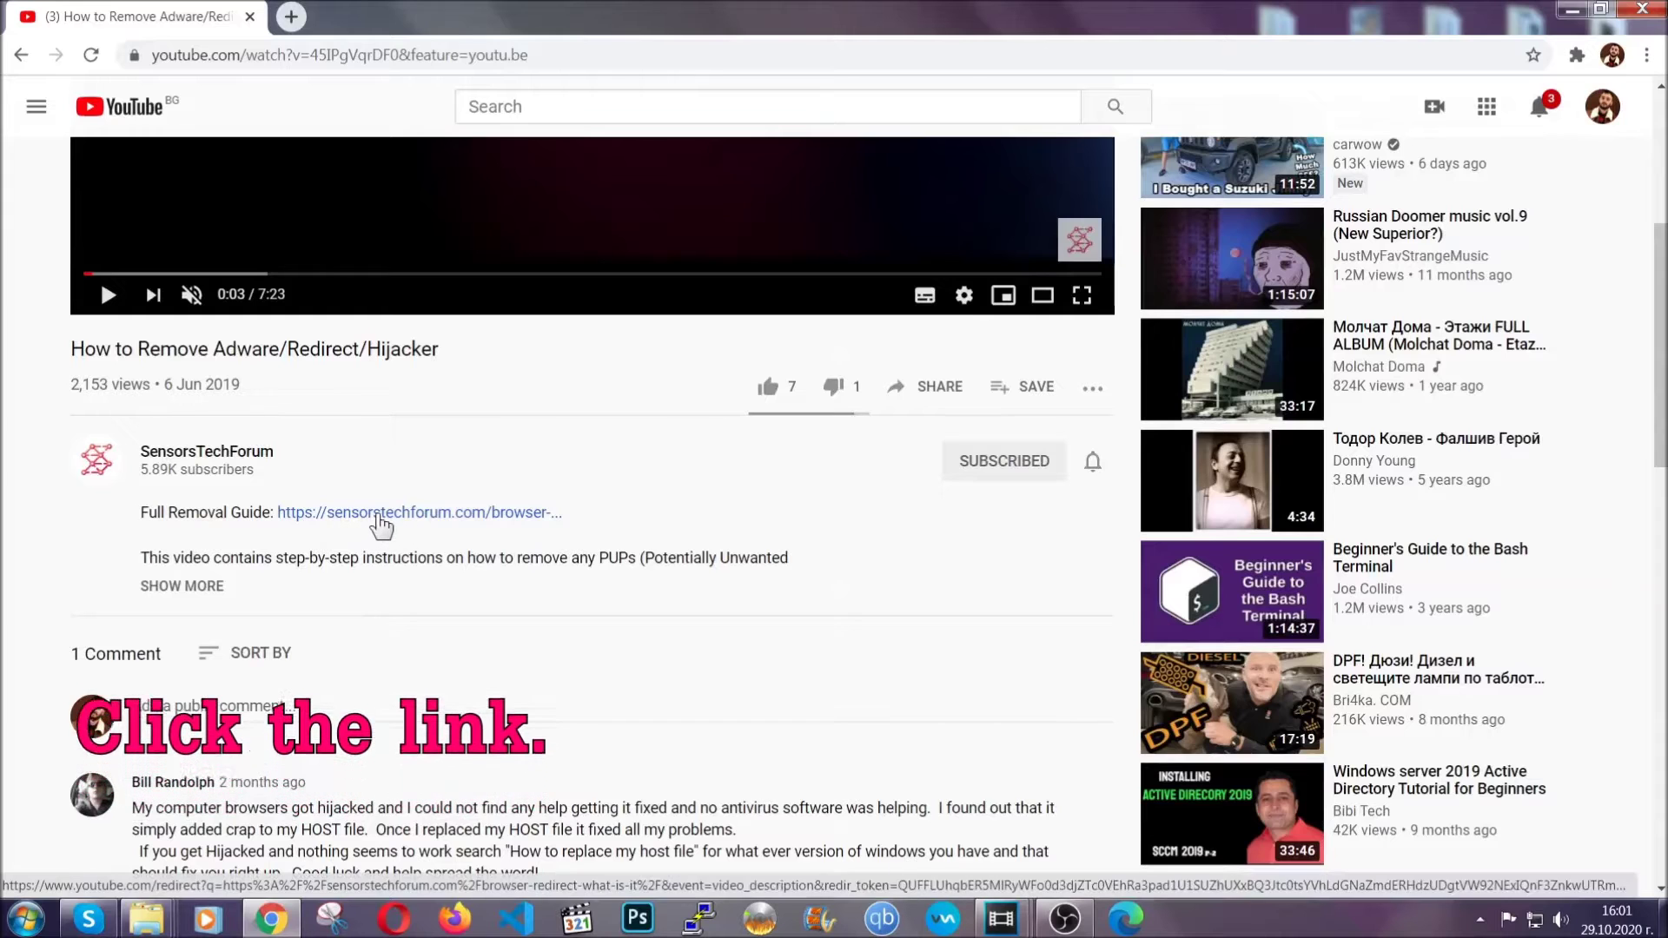
{"action": "left_click", "coordinate": [373, 521]}
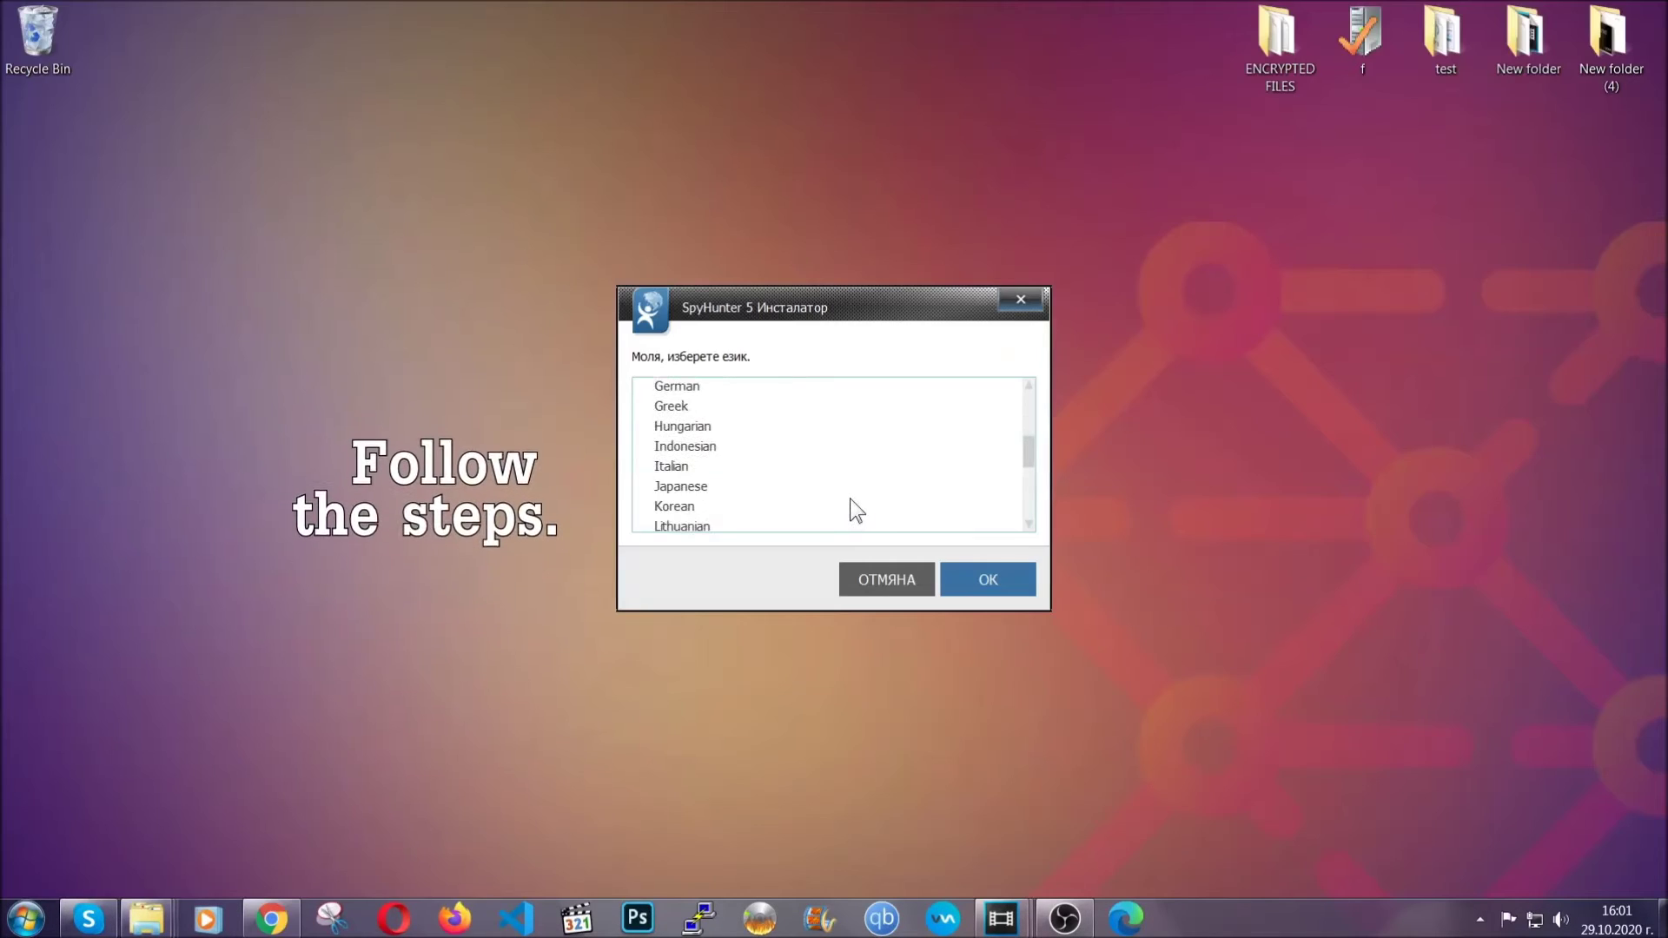
Install SpyHunter 5 in English, accepting the EULA and Privacy Policy, then finish setup.
{"action": "scroll", "coordinate": [815, 506], "scroll_direction": "down", "scroll_amount": 2}
{"action": "scroll", "coordinate": [848, 512], "scroll_direction": "up", "scroll_amount": 4}
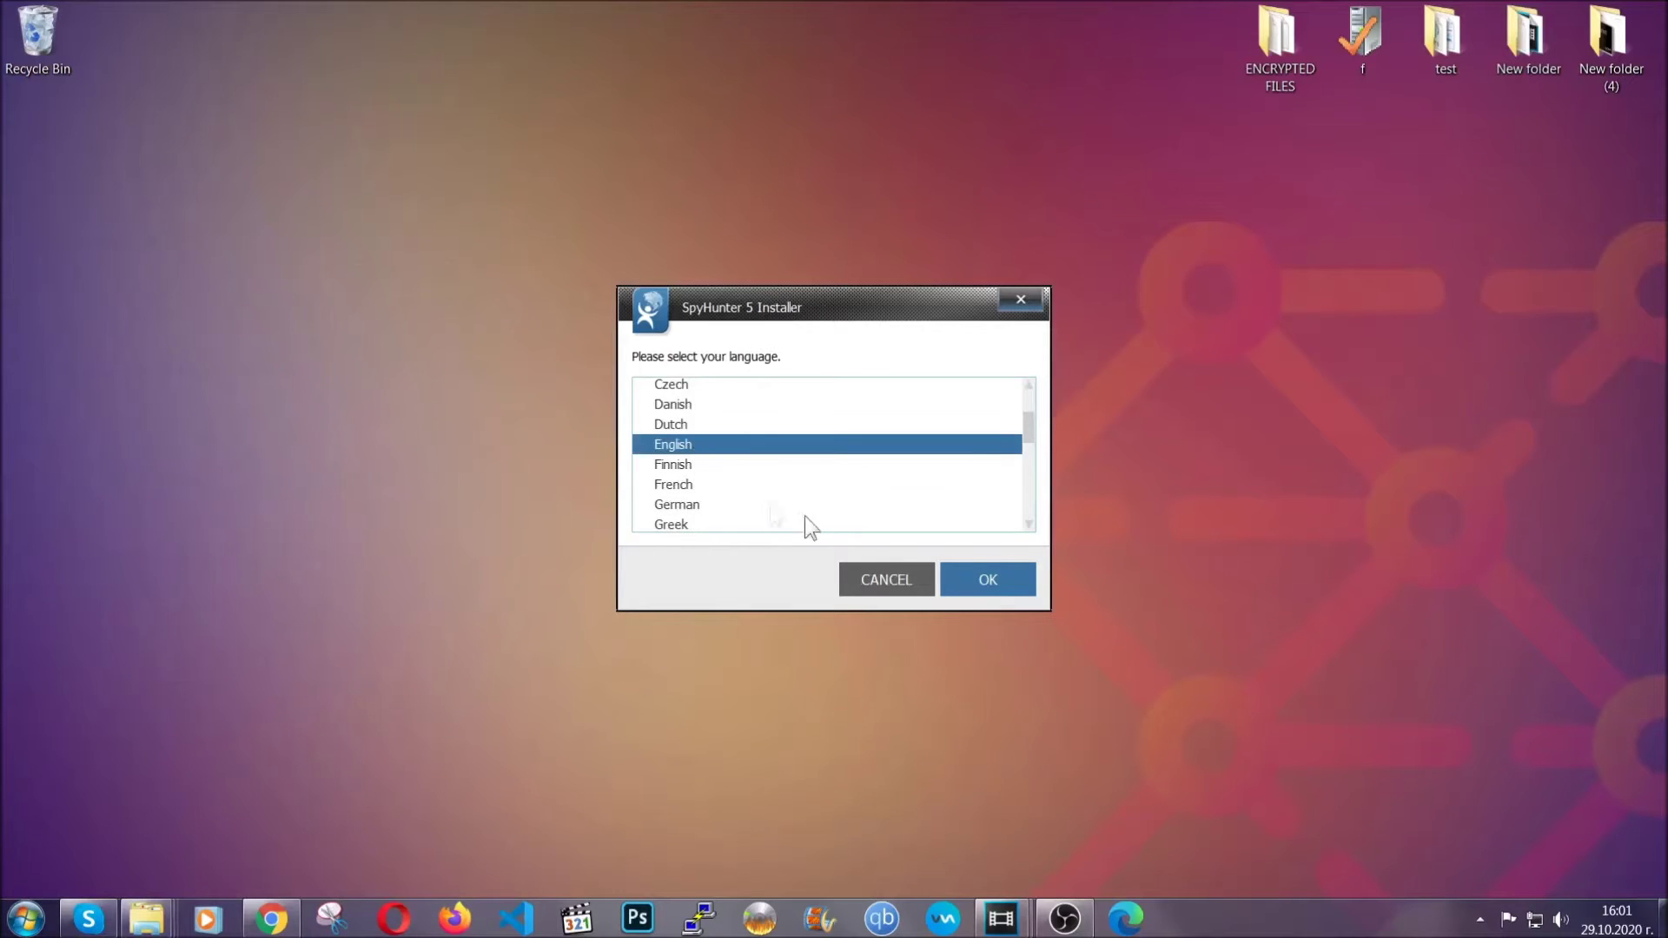
{"action": "left_click", "coordinate": [976, 576]}
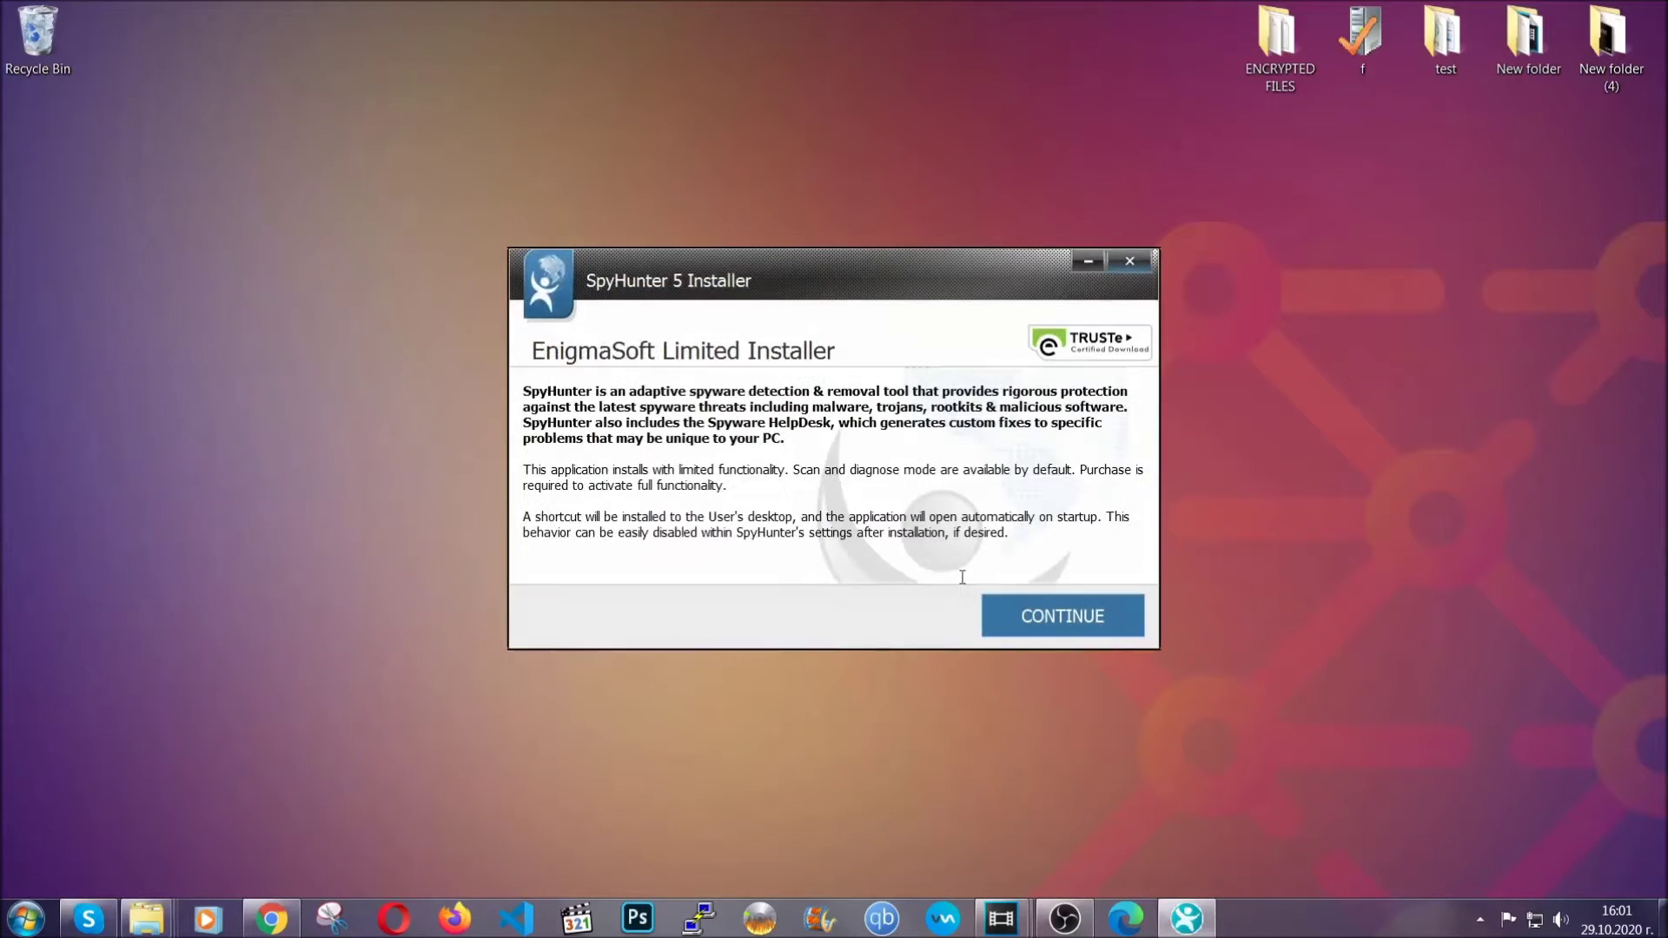
{"action": "left_click", "coordinate": [1003, 606]}
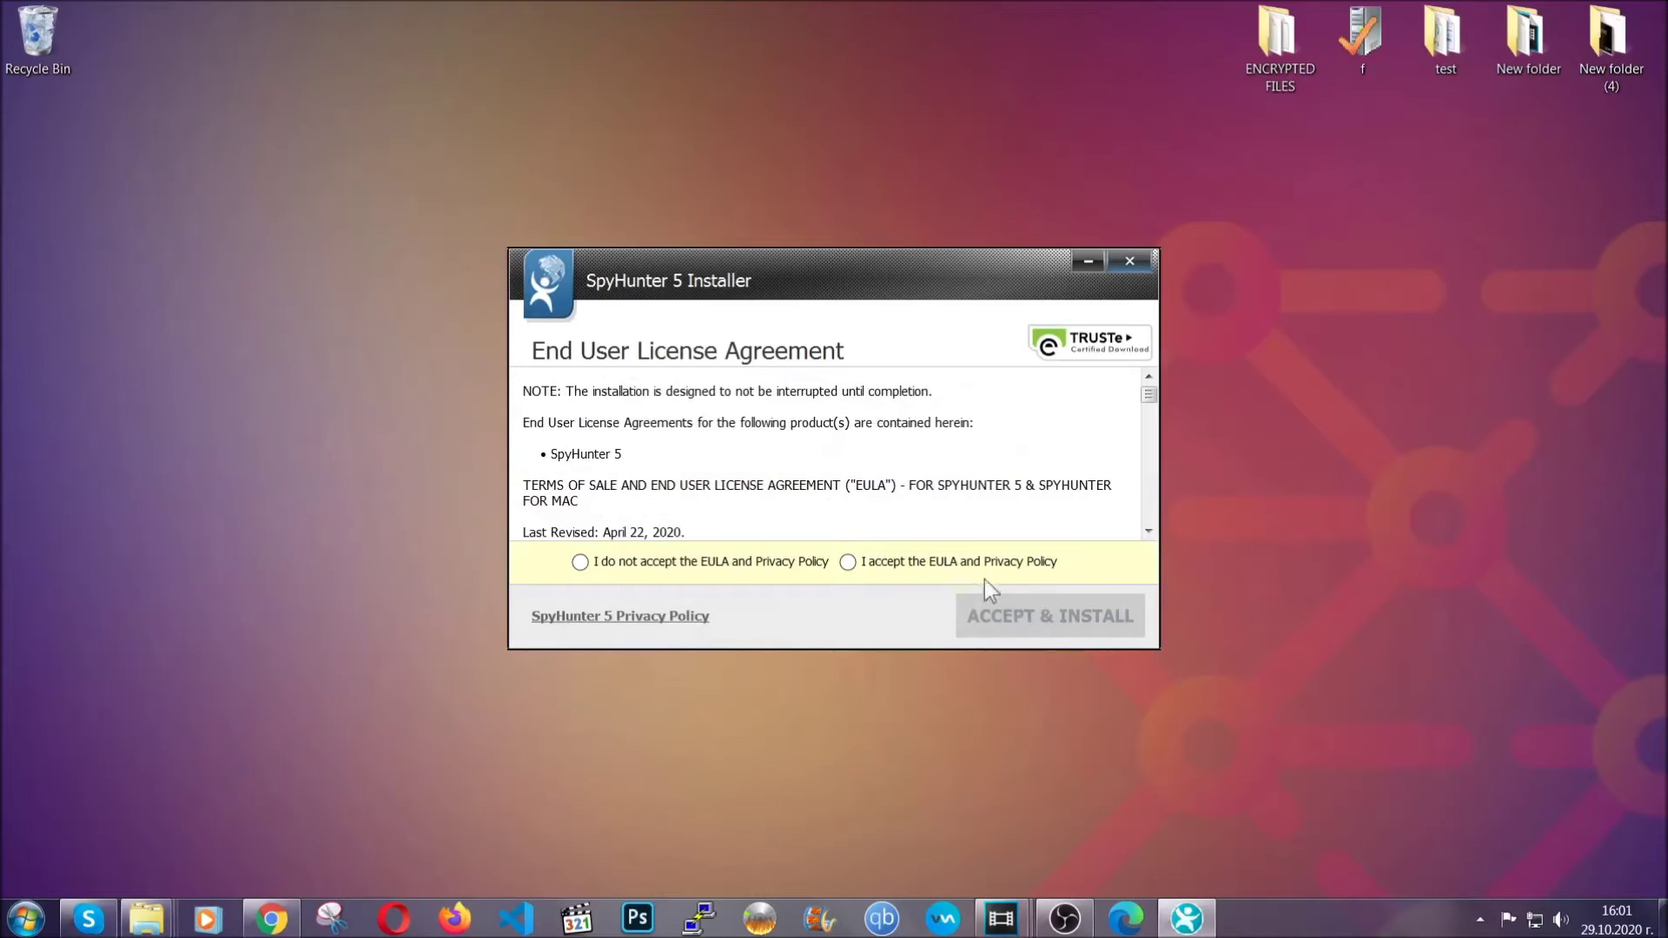
{"action": "left_click", "coordinate": [978, 563]}
{"action": "left_click", "coordinate": [1005, 604]}
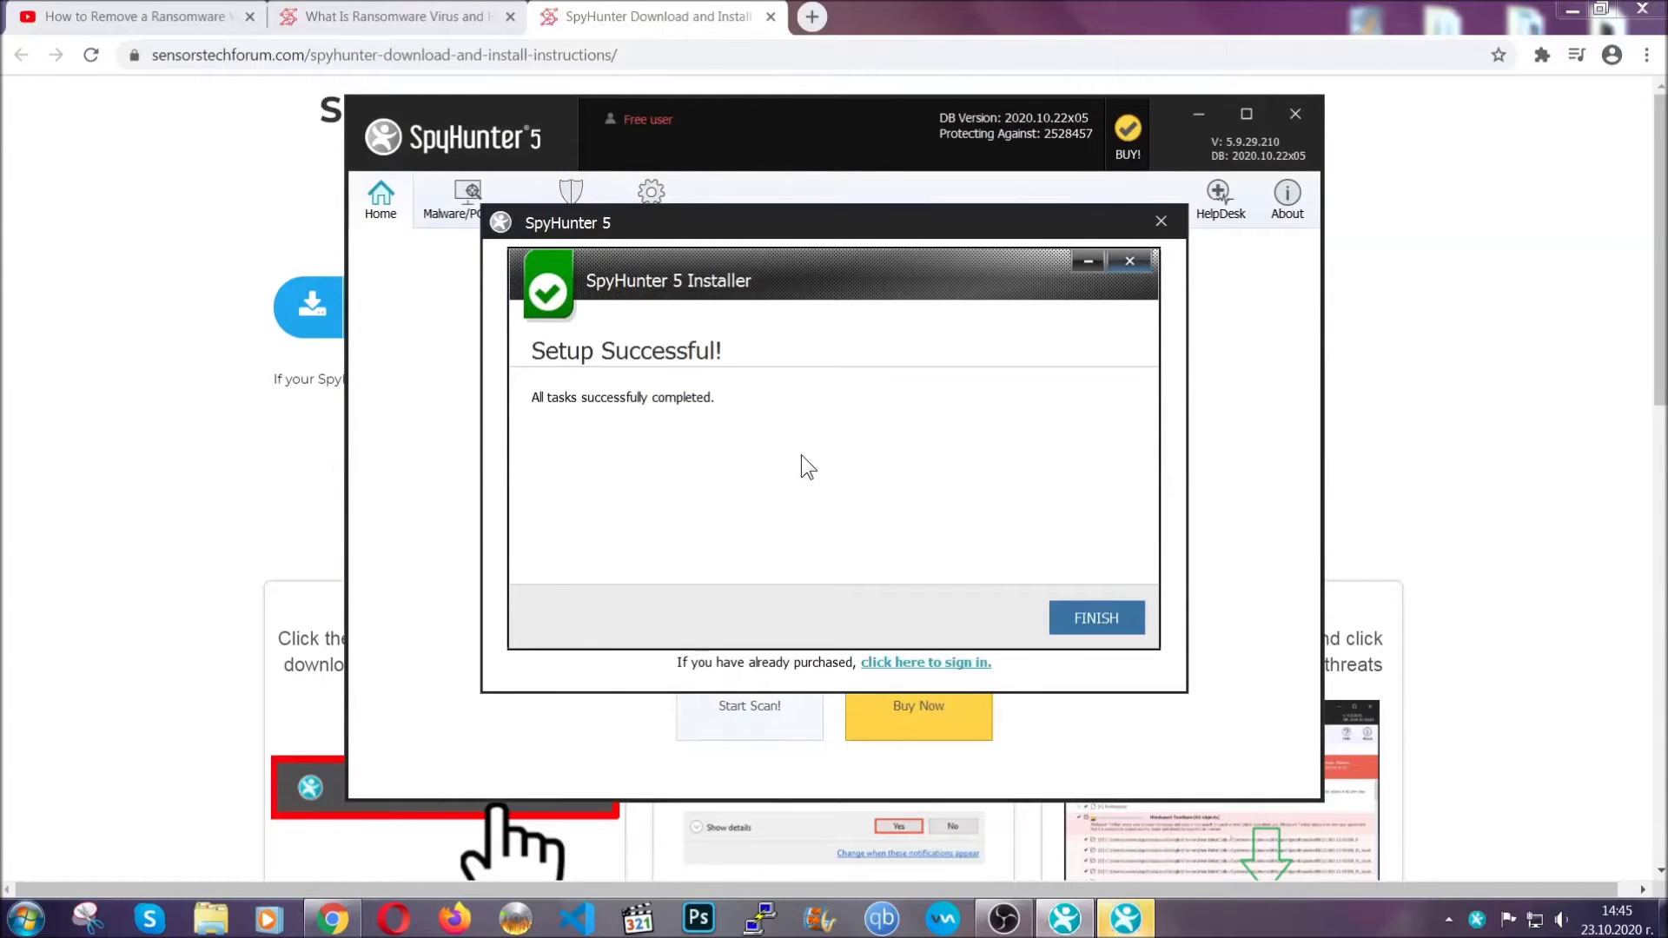
{"action": "left_click", "coordinate": [1066, 621]}
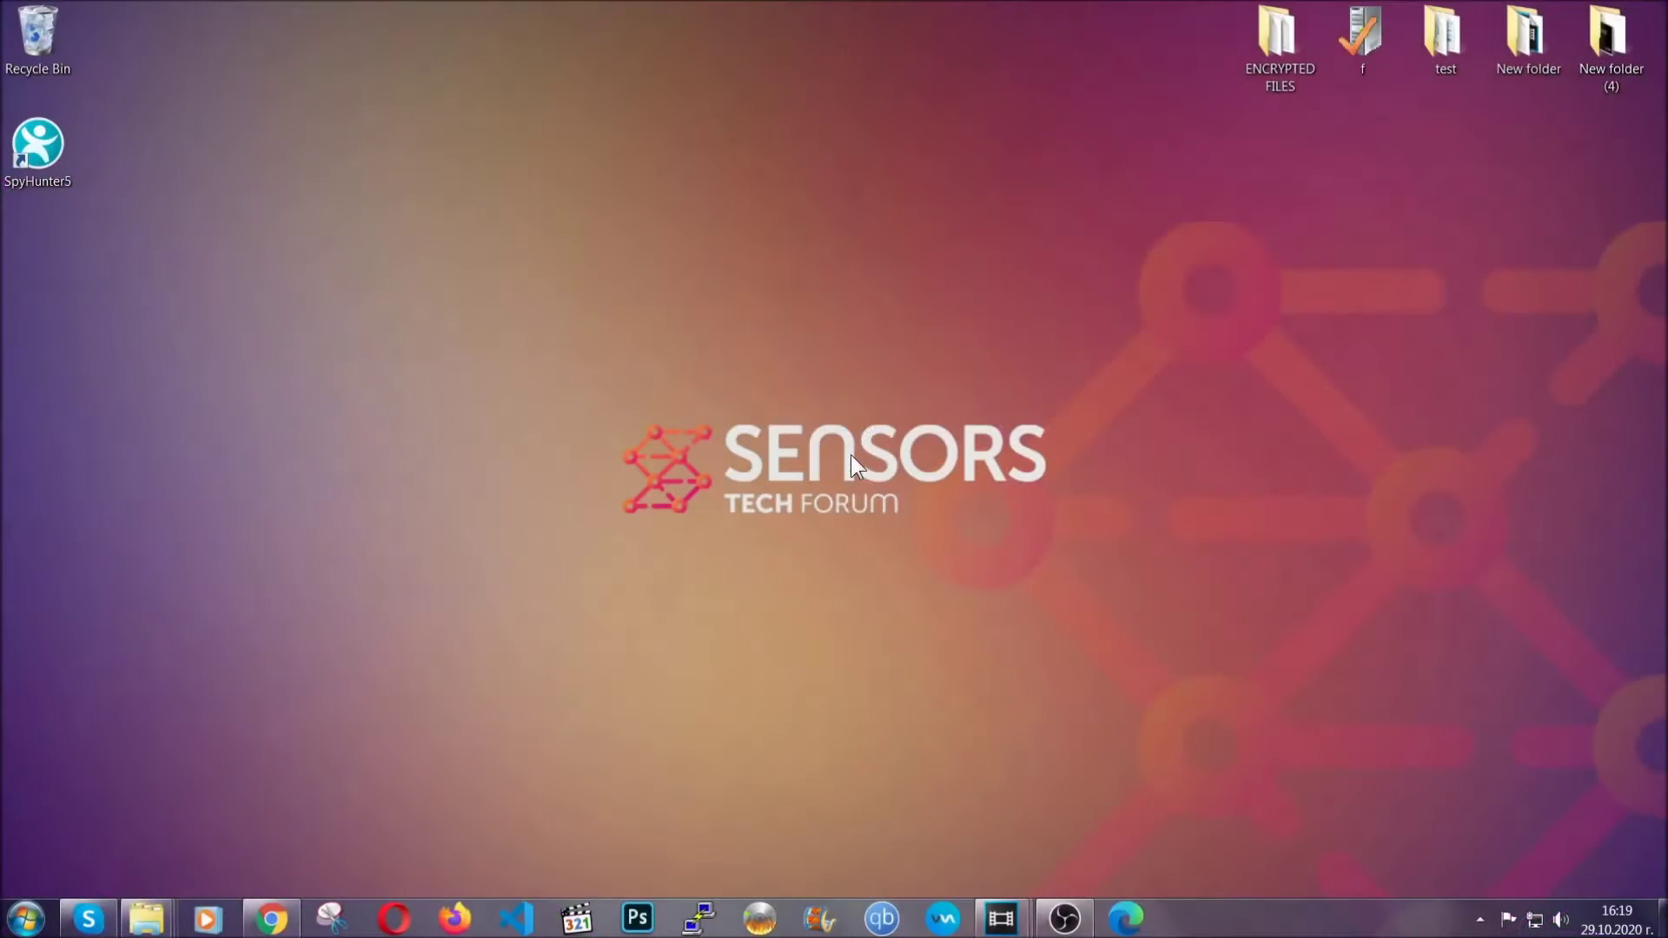
Run APPWIZ.CPL and uninstall SUSPICIOUS PROGRAM from Programs and Features, confirming its removal.
{"action": "key", "text": "super+r"}
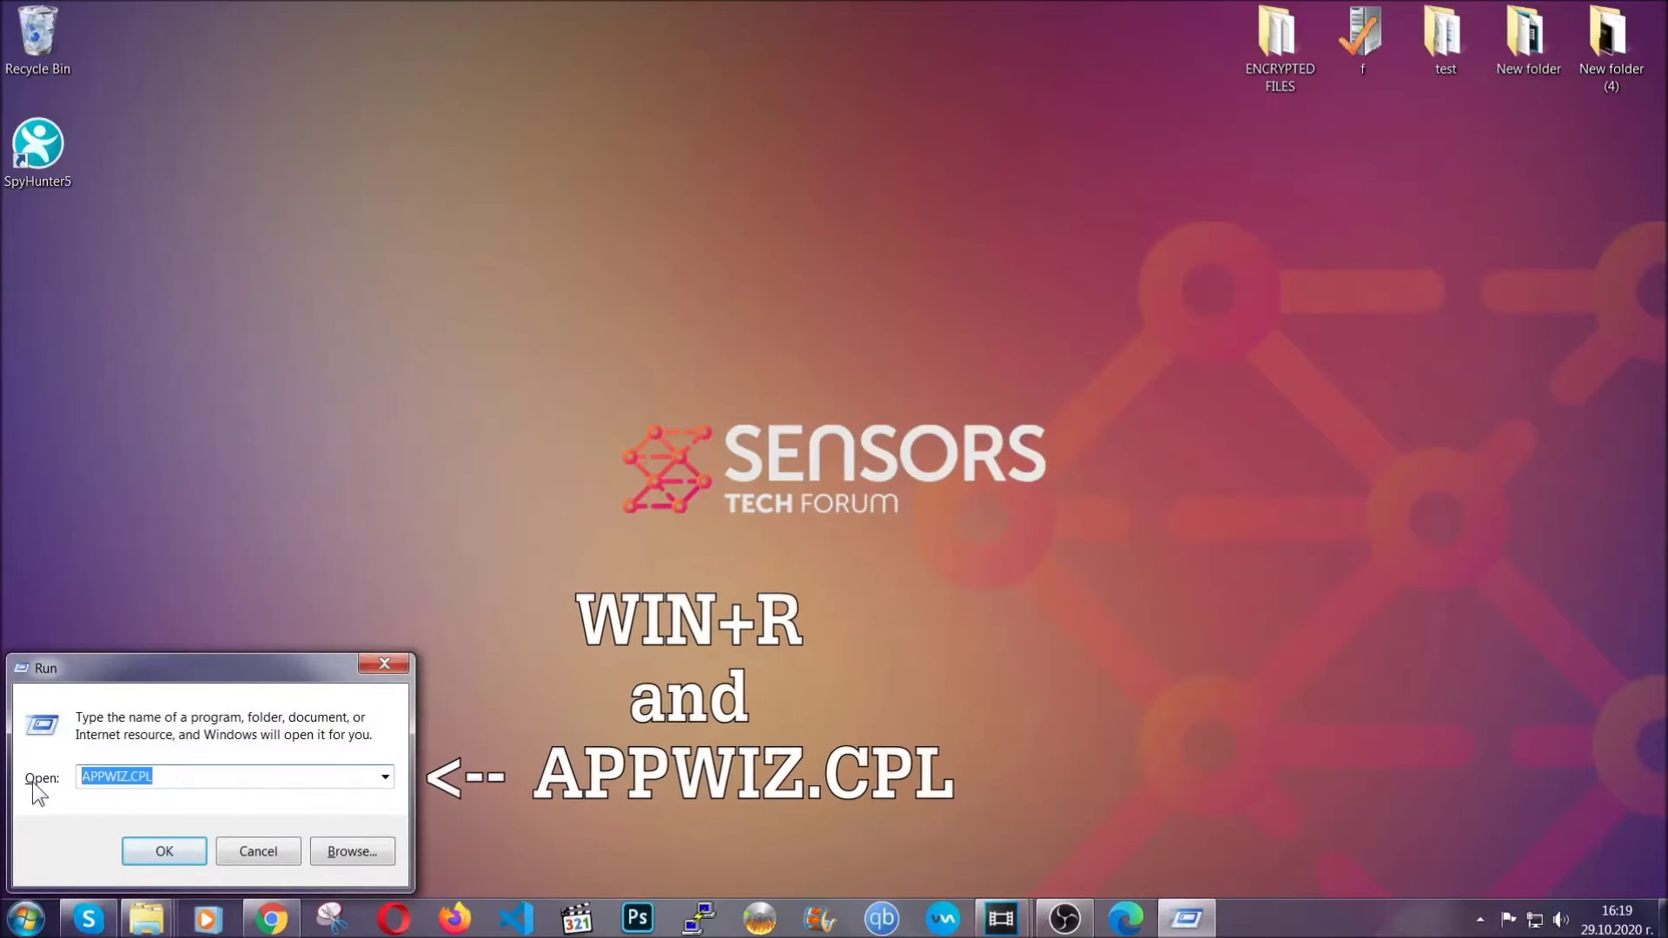
{"action": "left_click", "coordinate": [163, 847]}
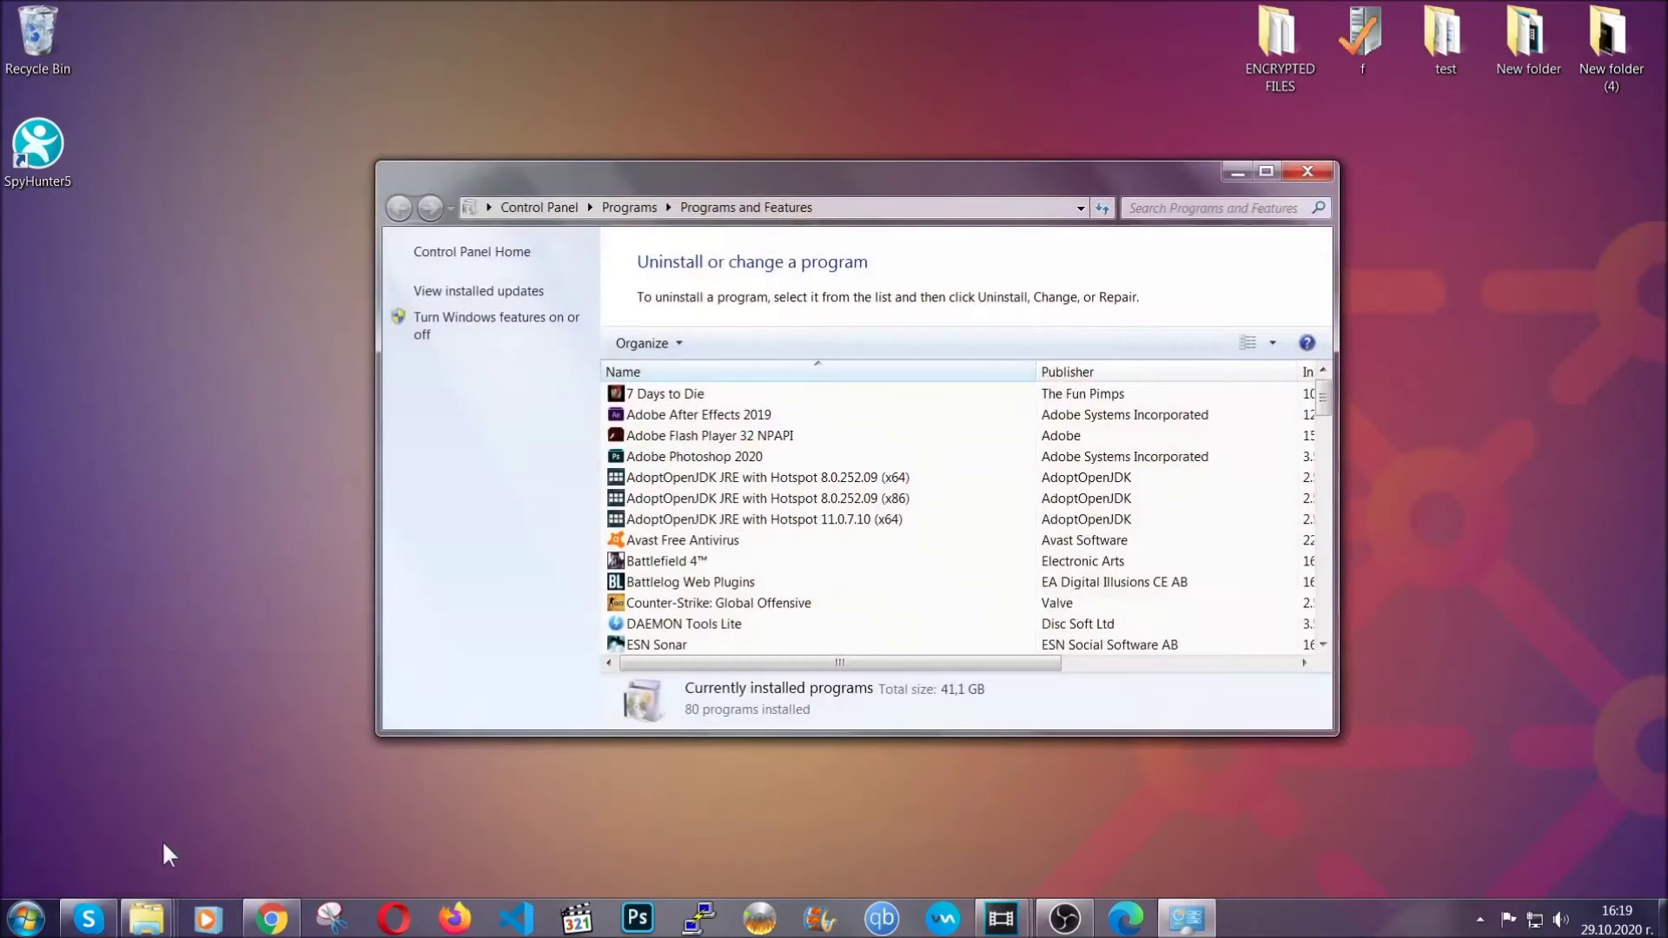
{"action": "scroll", "coordinate": [878, 464], "scroll_direction": "down", "scroll_amount": 20}
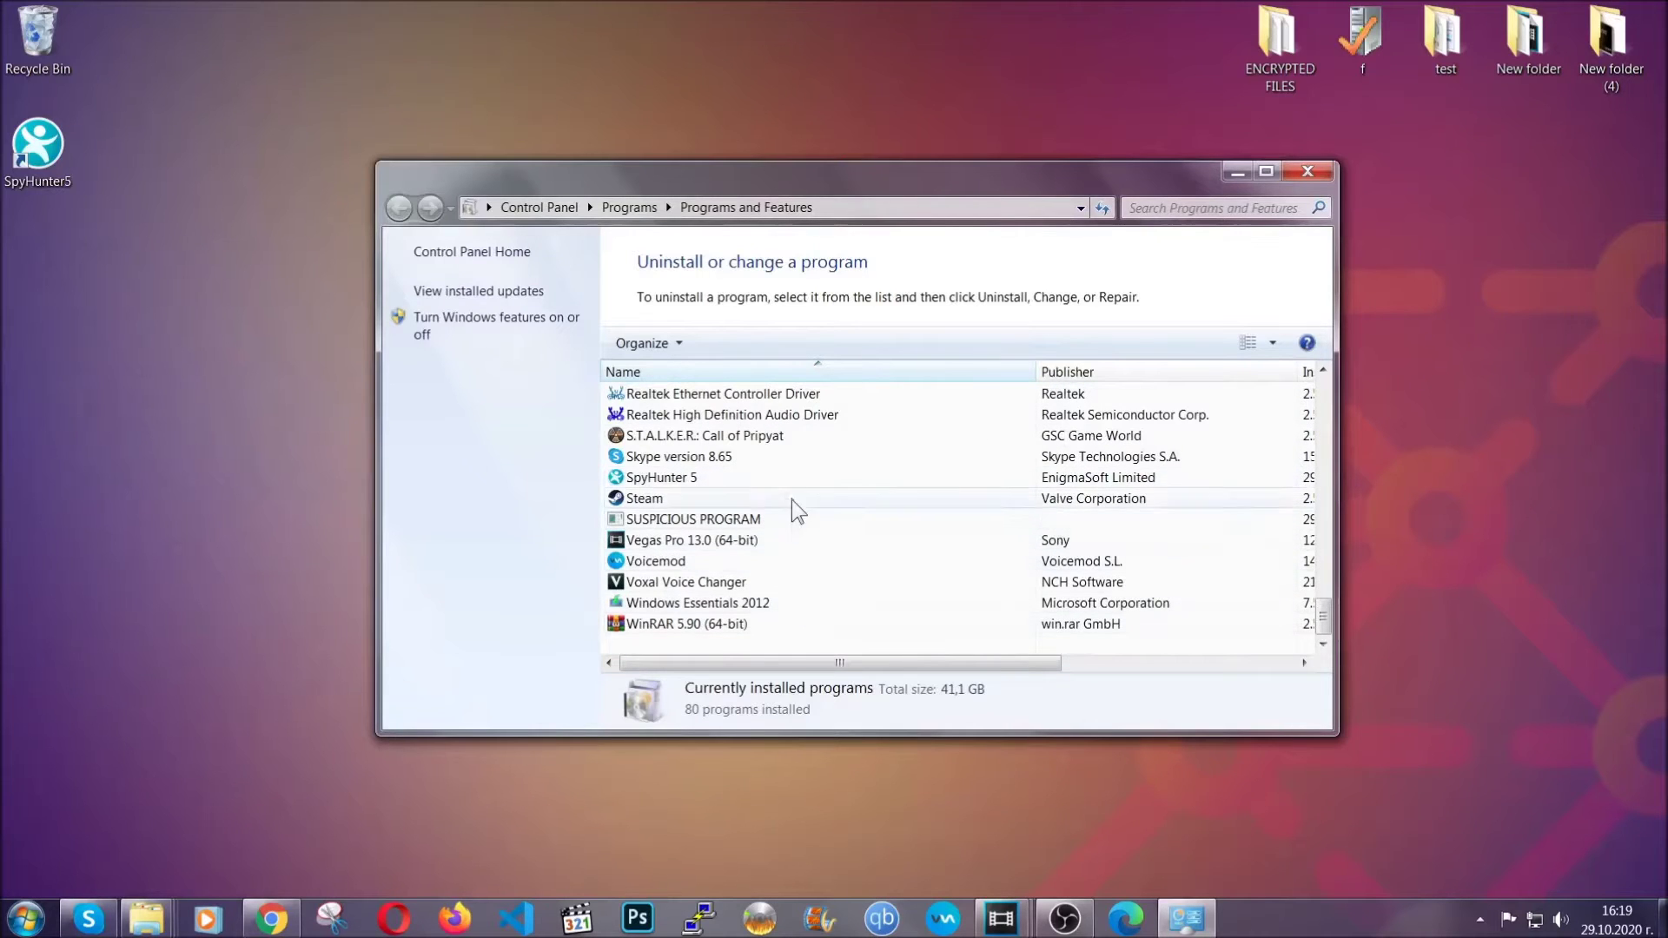
{"action": "left_click", "coordinate": [703, 521]}
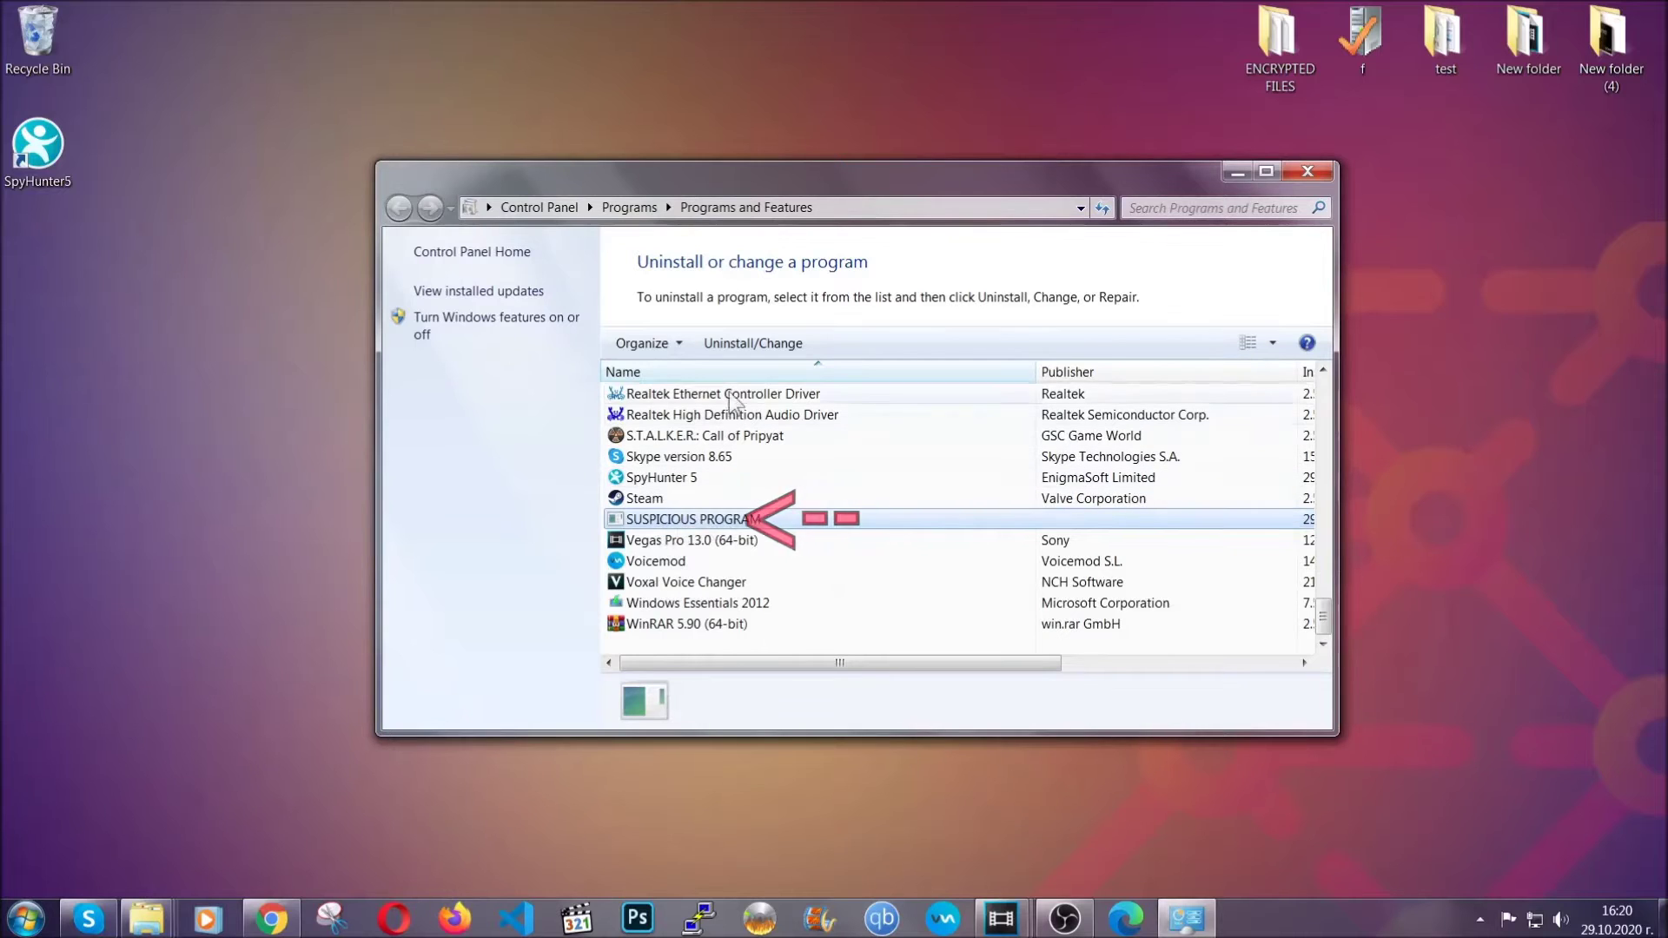
{"action": "left_click", "coordinate": [740, 344]}
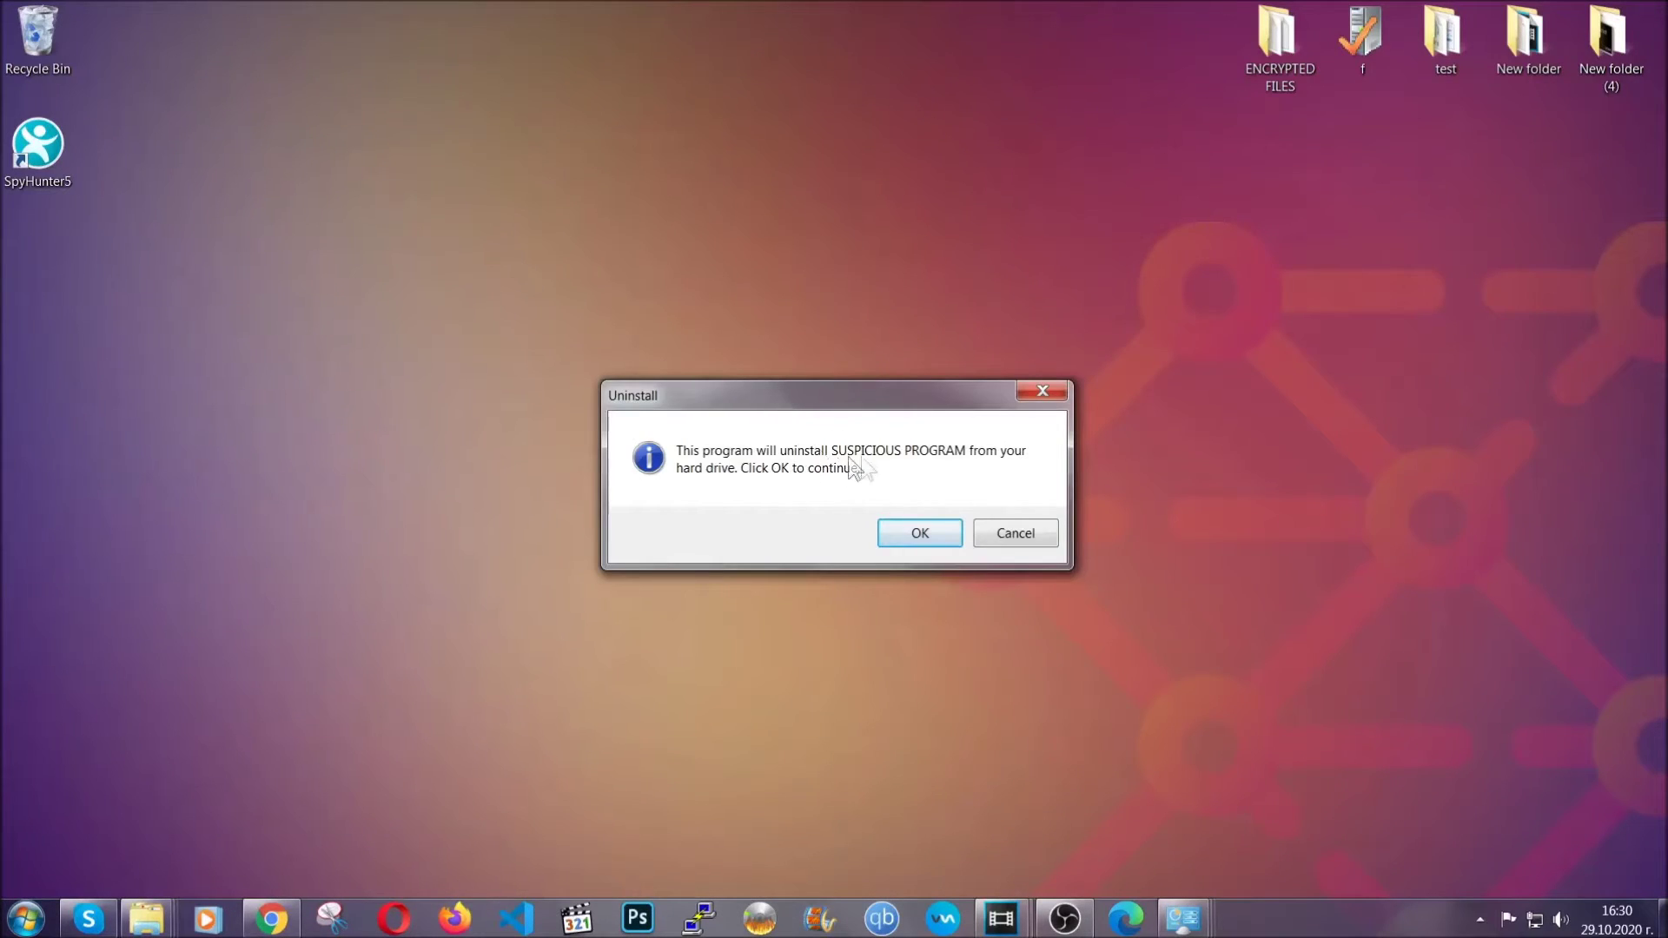
{"action": "left_click", "coordinate": [909, 534]}
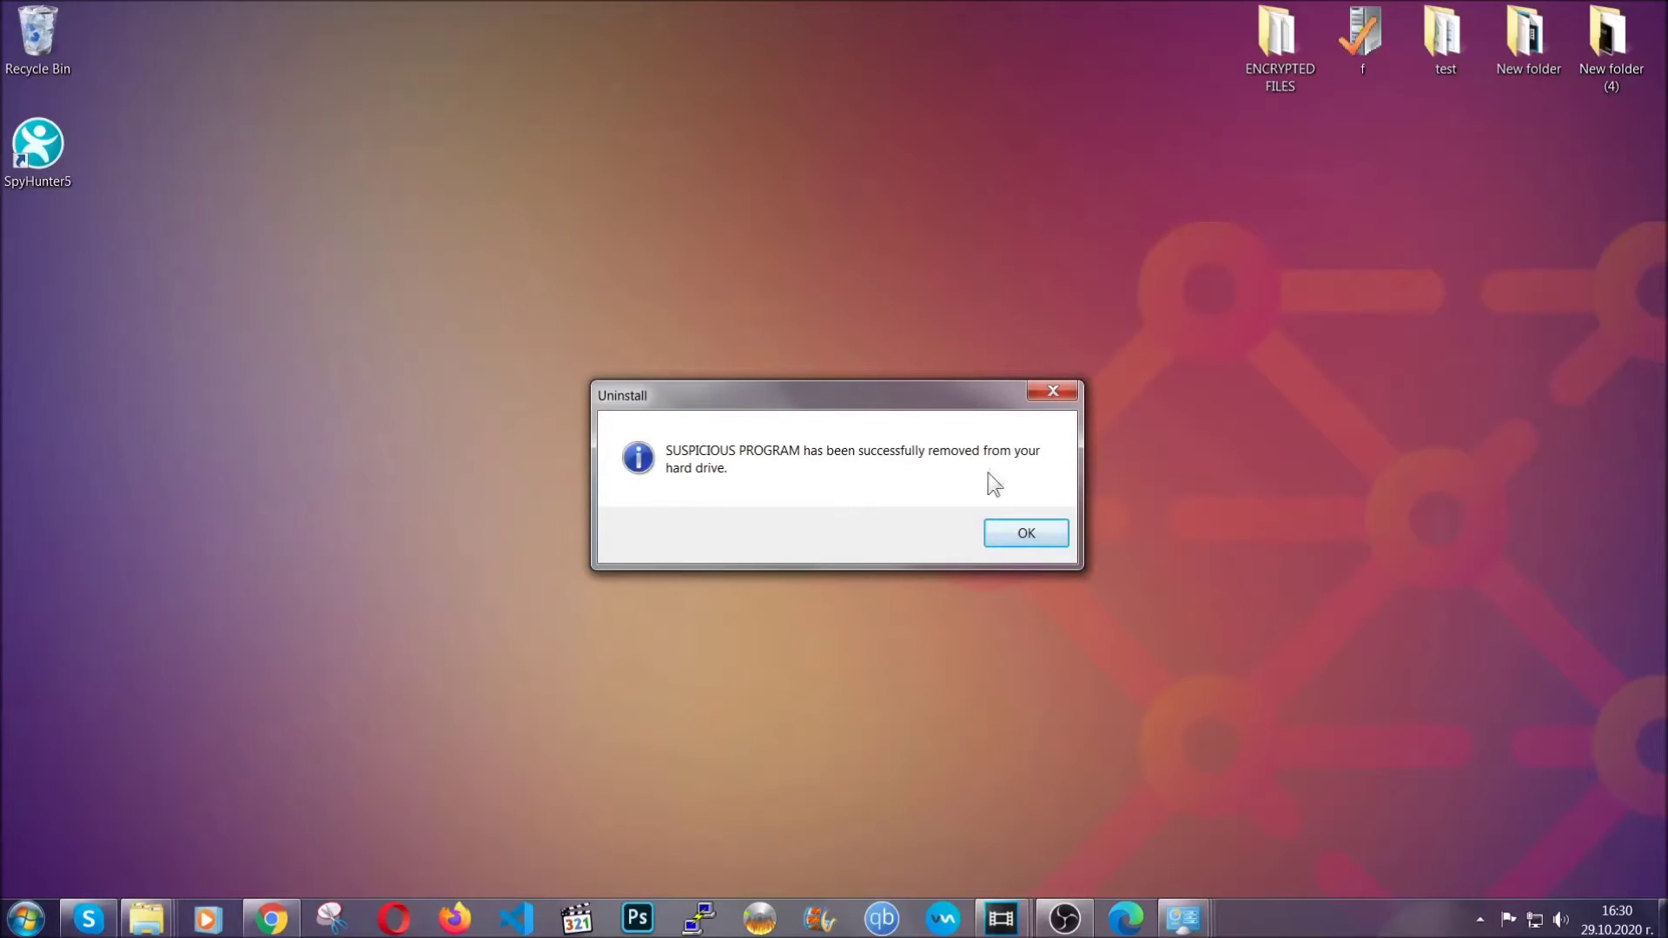
{"action": "left_click", "coordinate": [1005, 533]}
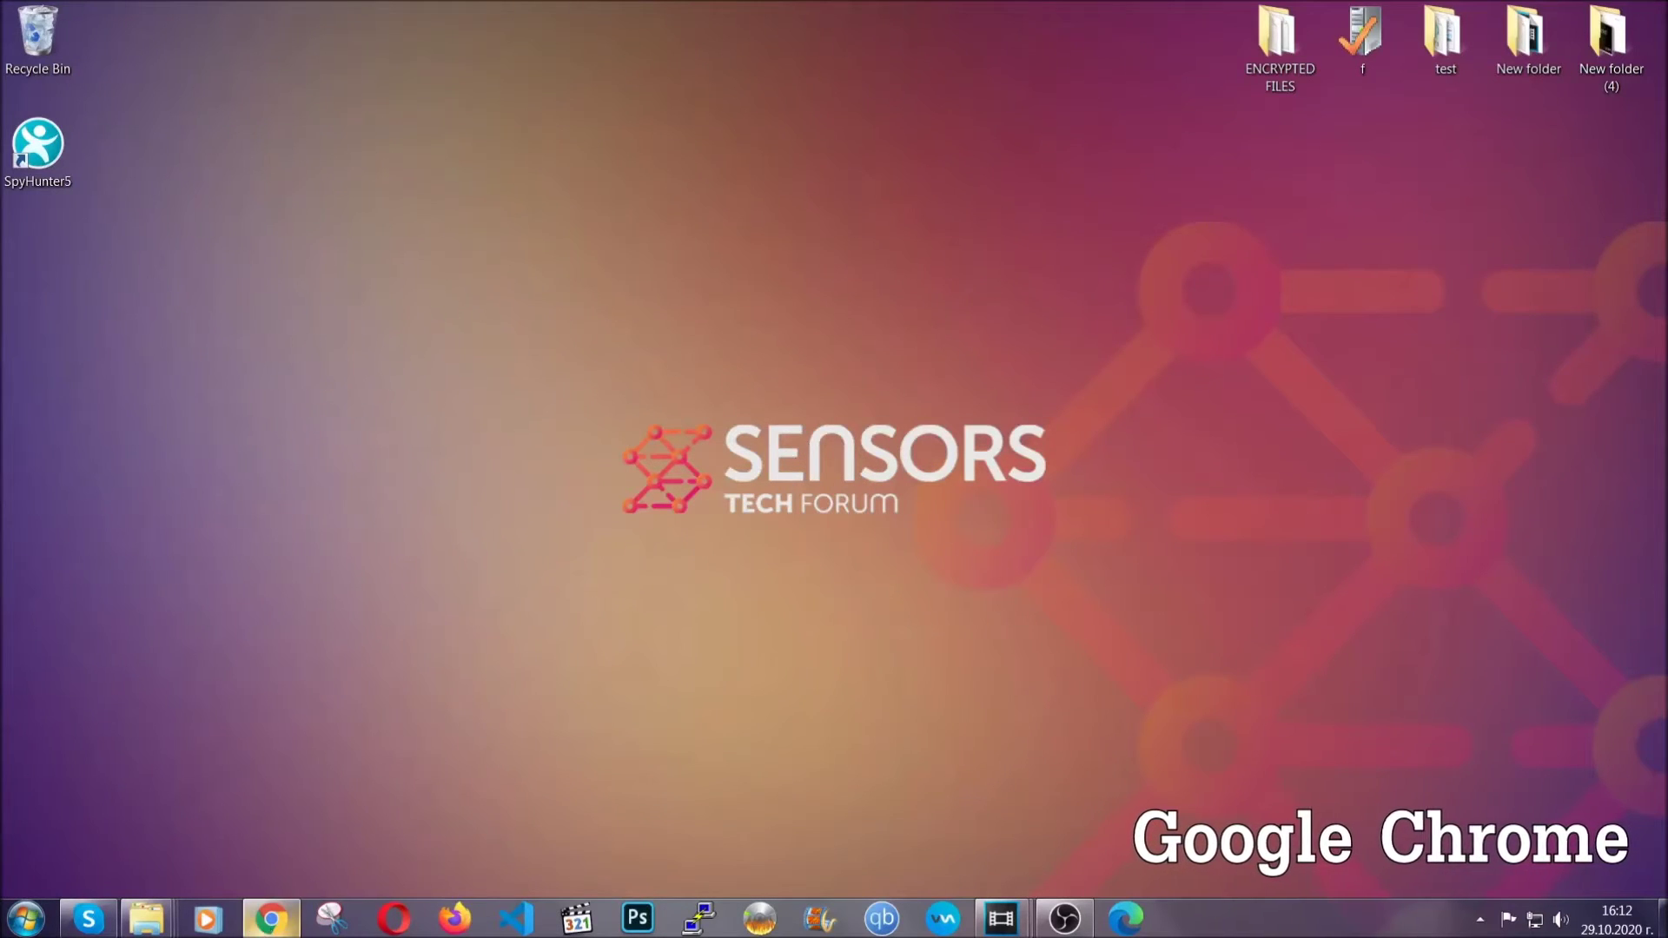
Load chrome://settings/clearBrowserData from Chrome's address bar.
{"action": "left_click", "coordinate": [276, 922]}
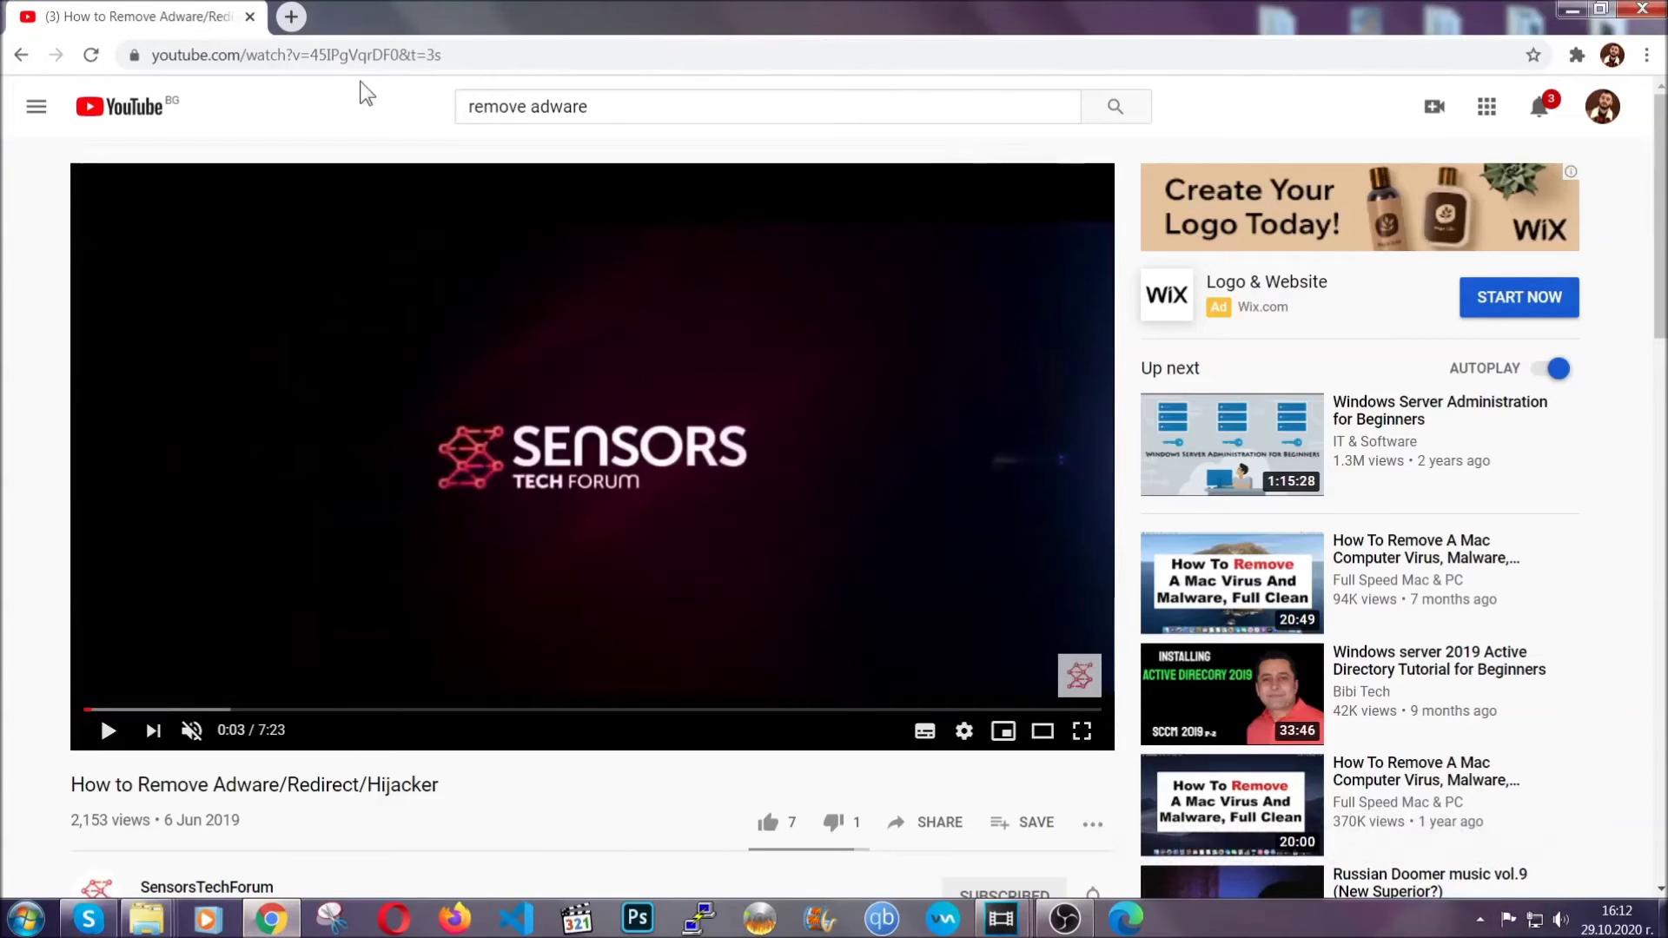
{"action": "left_click", "coordinate": [361, 58]}
{"action": "type", "text": "chro"}
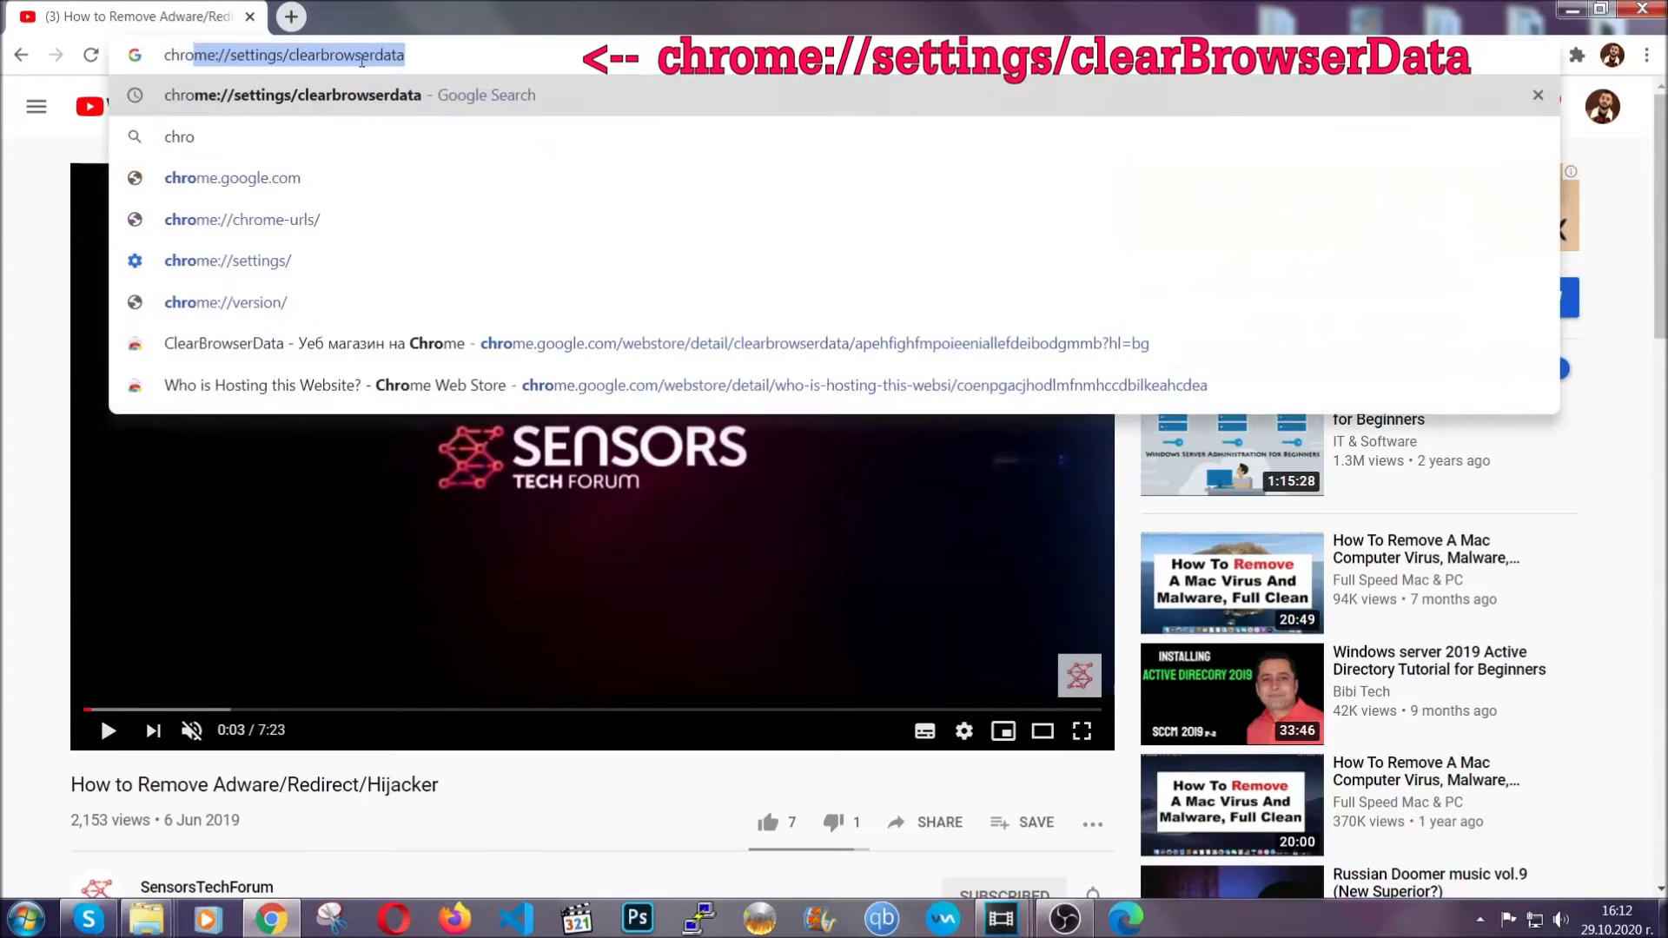
{"action": "type", "text": "me:/"}
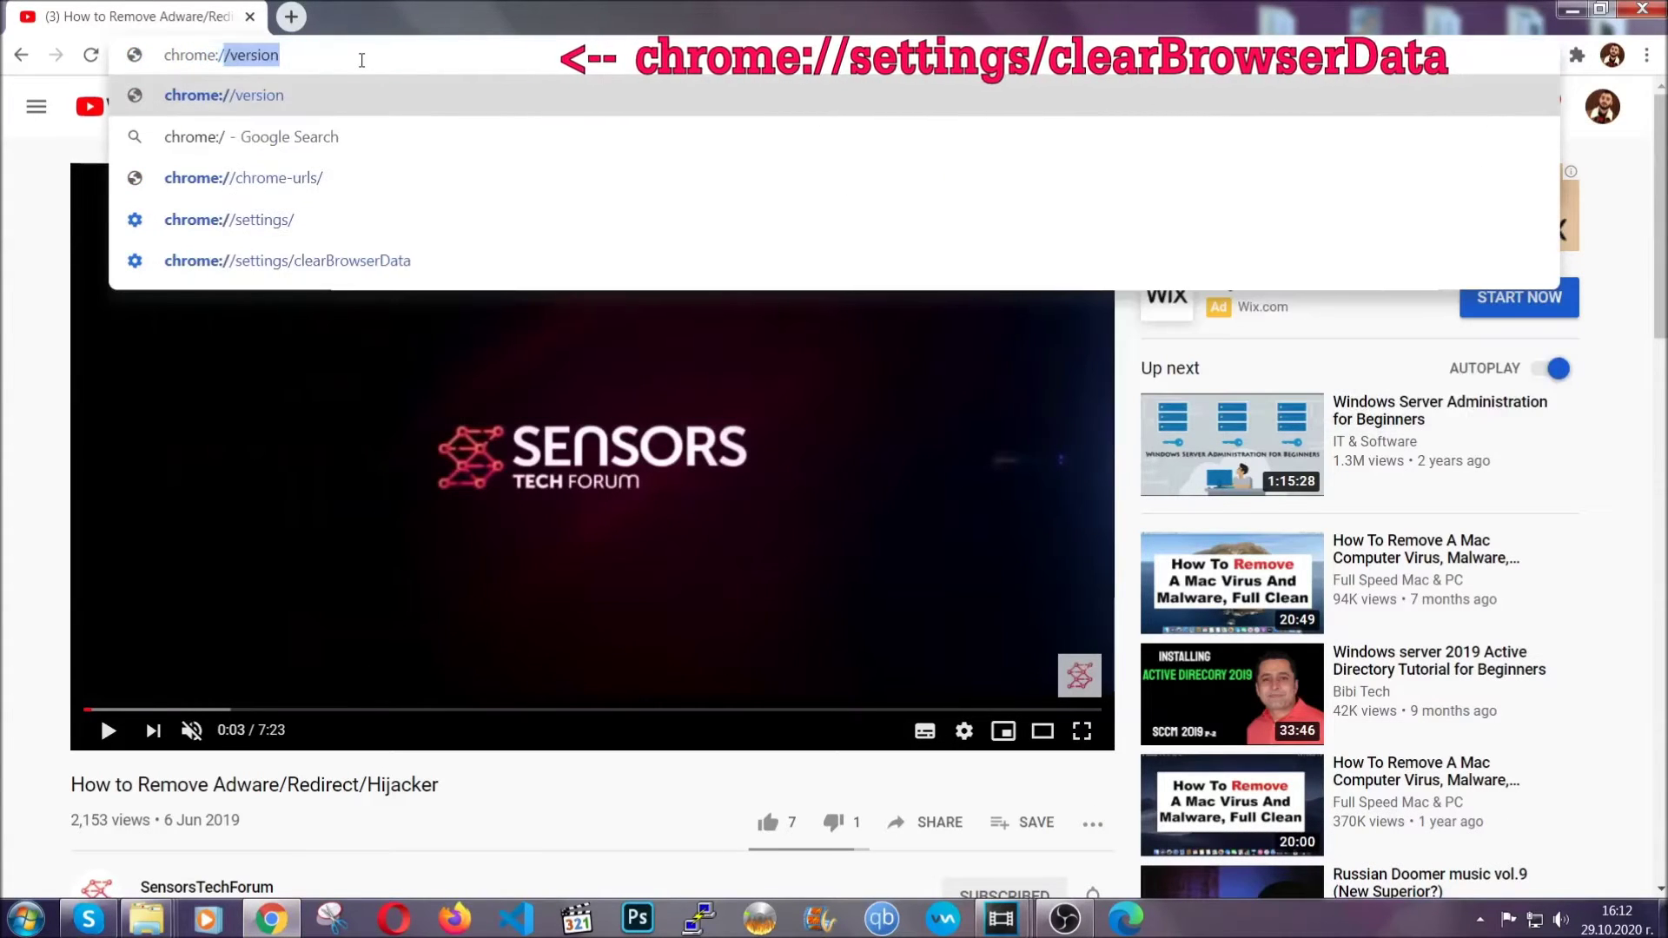
{"action": "type", "text": "/setting"}
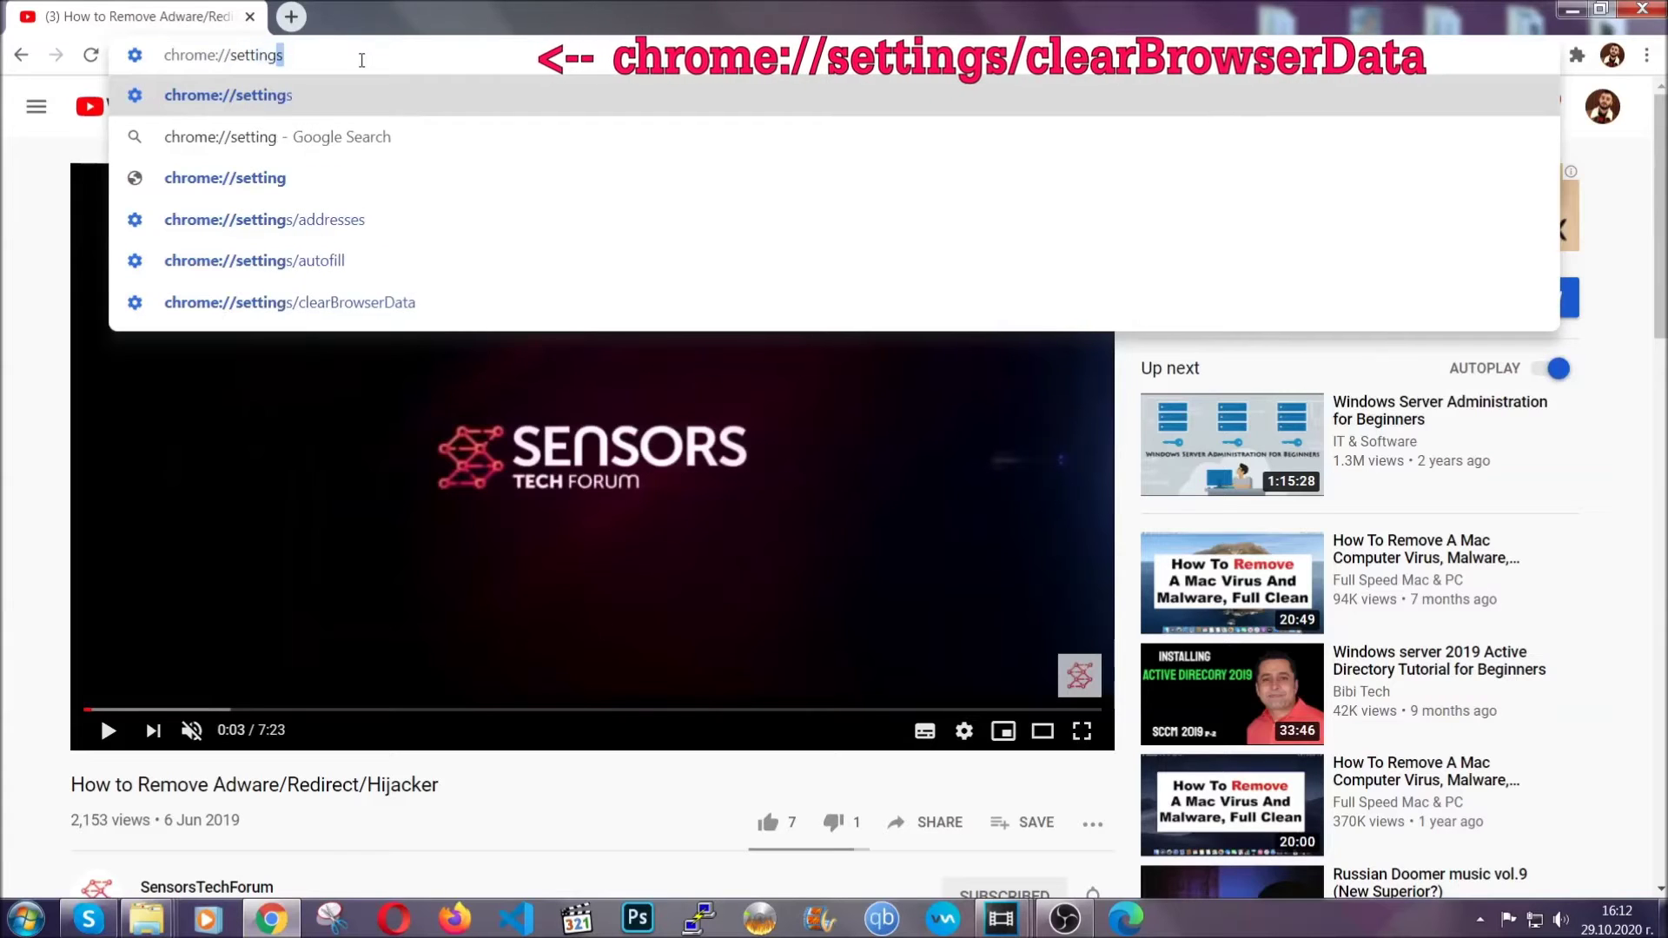
{"action": "type", "text": "s/ce"}
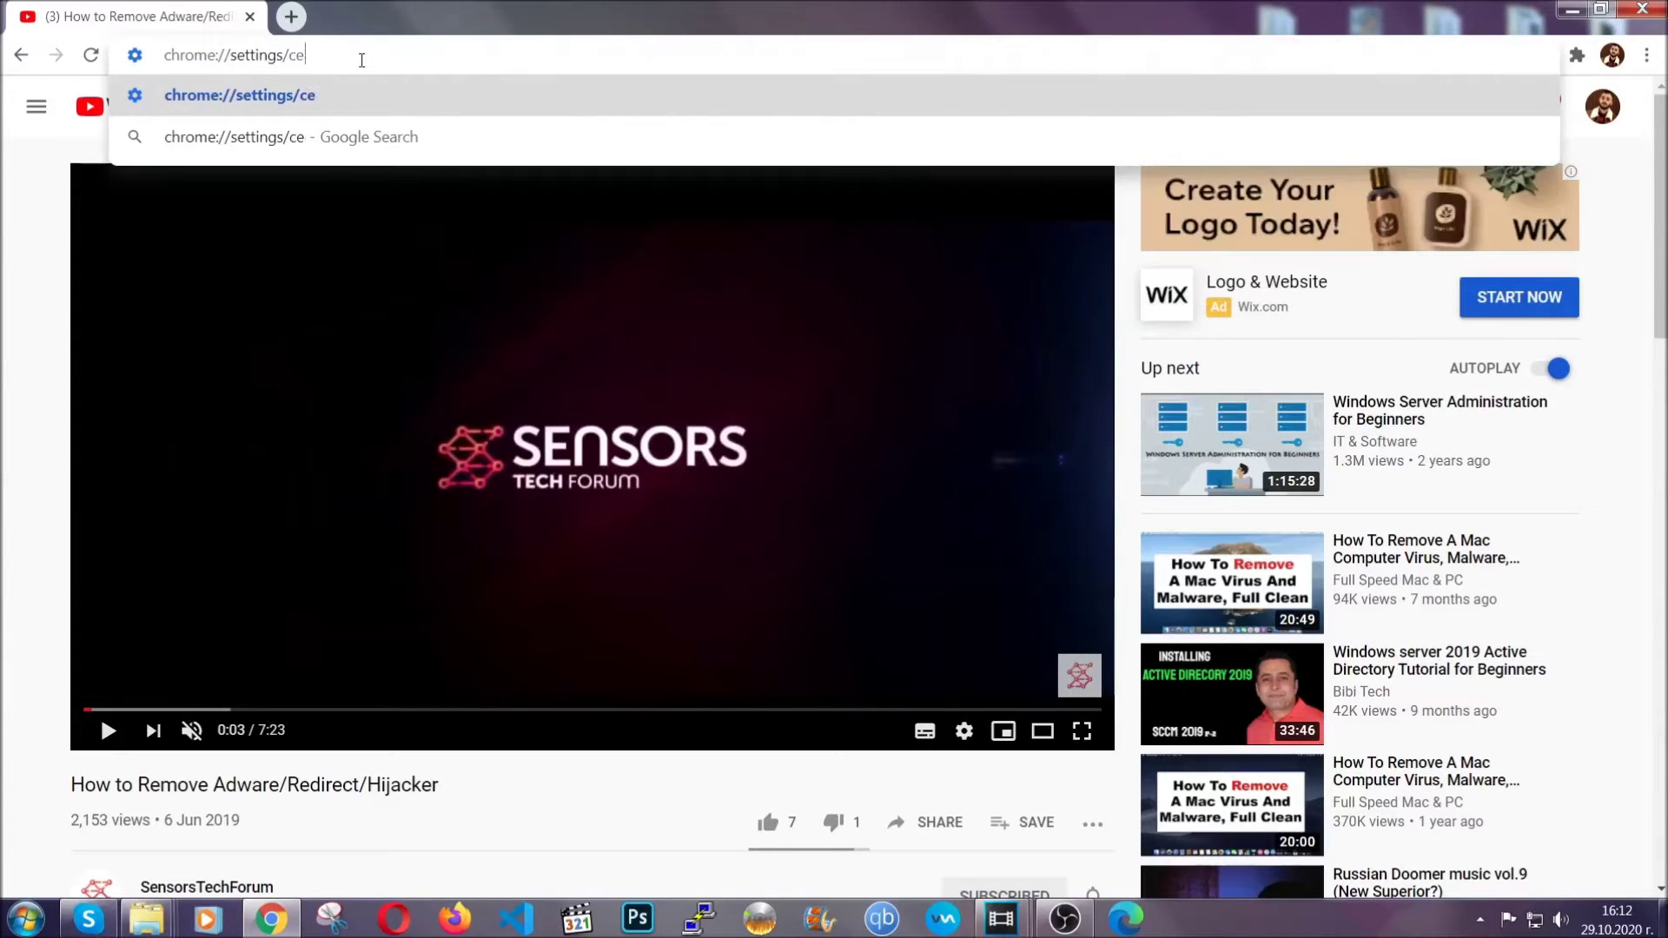
{"action": "key", "text": "BackSpace"}
{"action": "type", "text": "lear"}
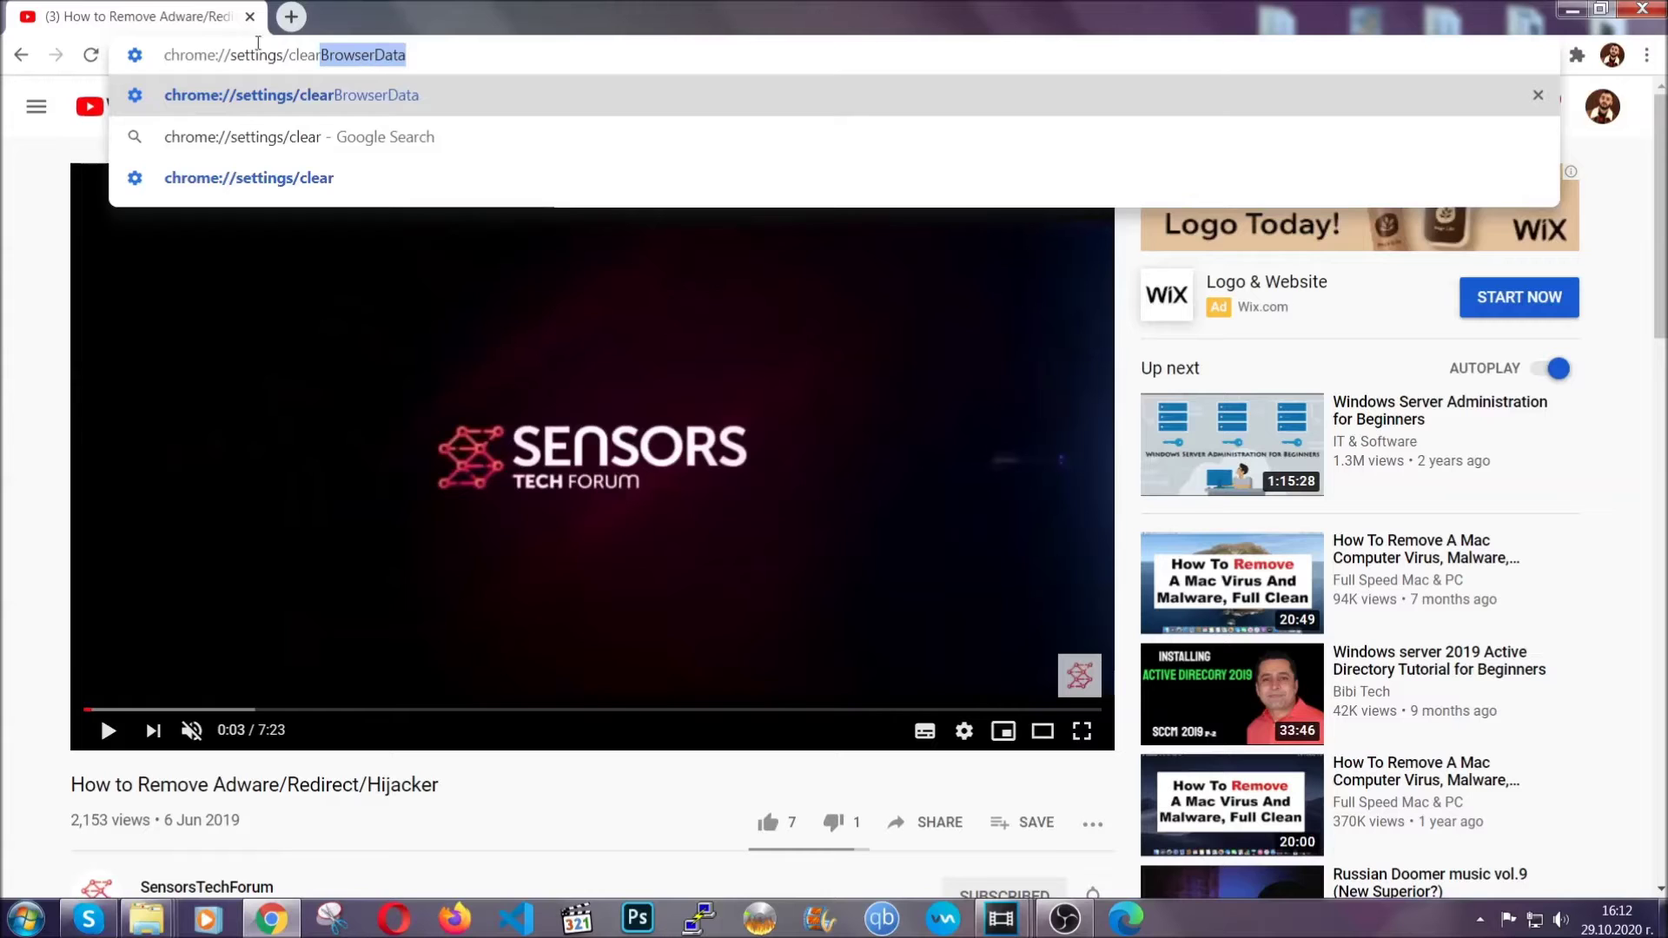
{"action": "left_click", "coordinate": [236, 96]}
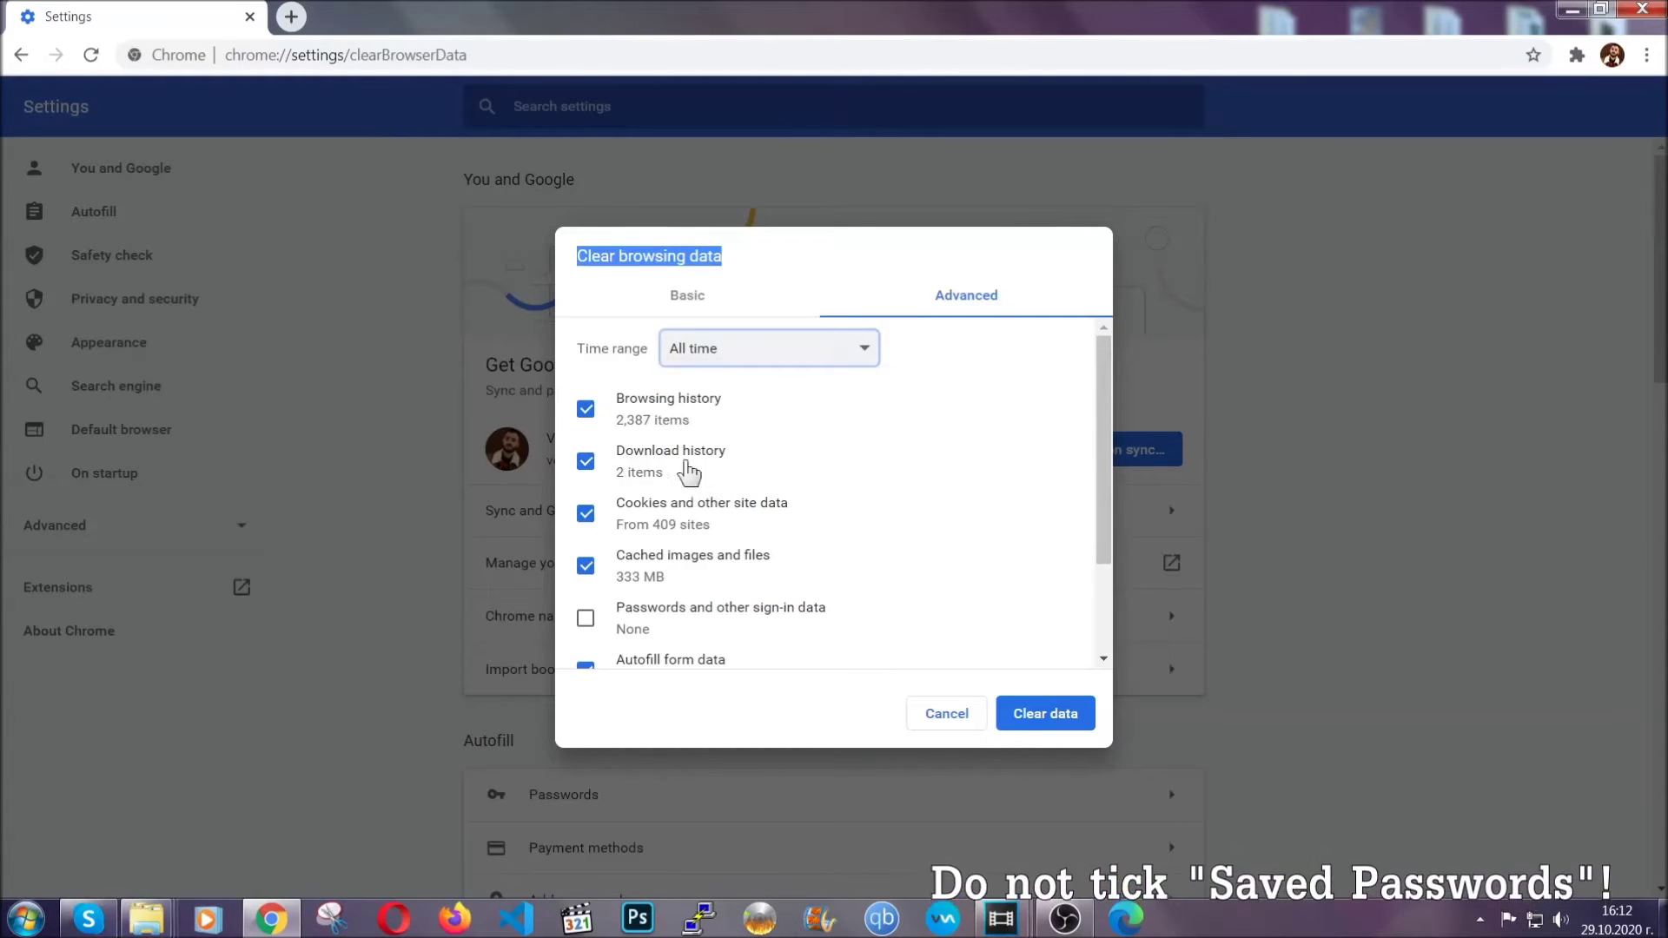
Clear Chrome's all-time browsing data with Passwords left unticked.
{"action": "scroll", "coordinate": [669, 573], "scroll_direction": "down", "scroll_amount": 2}
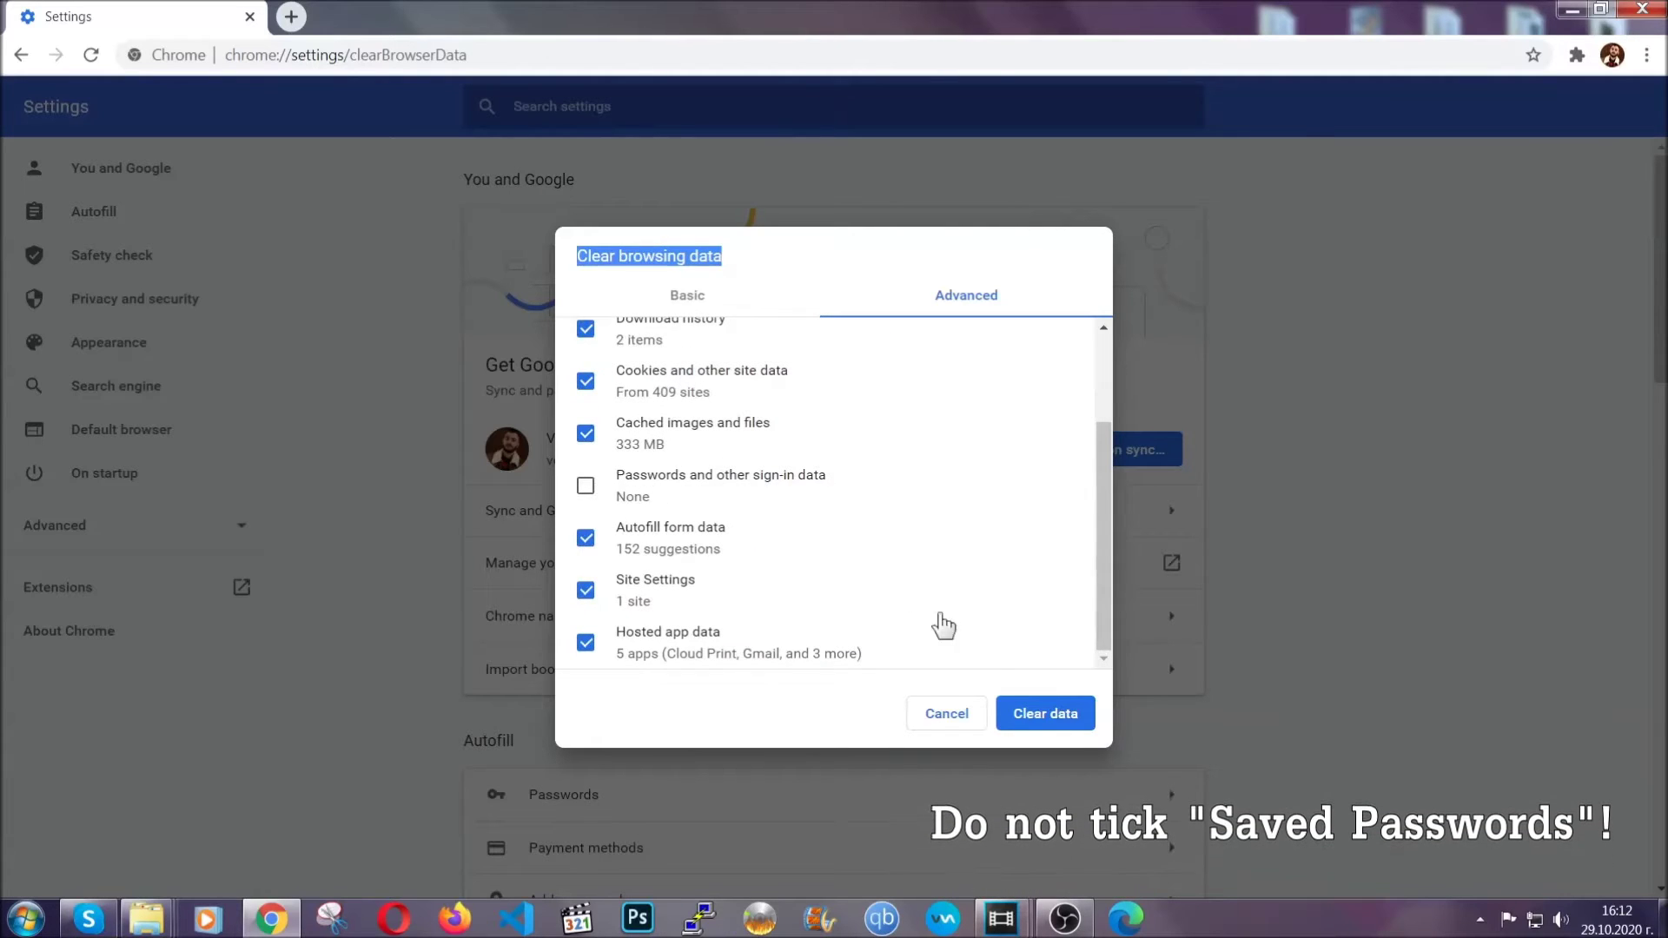
{"action": "left_click", "coordinate": [1023, 712]}
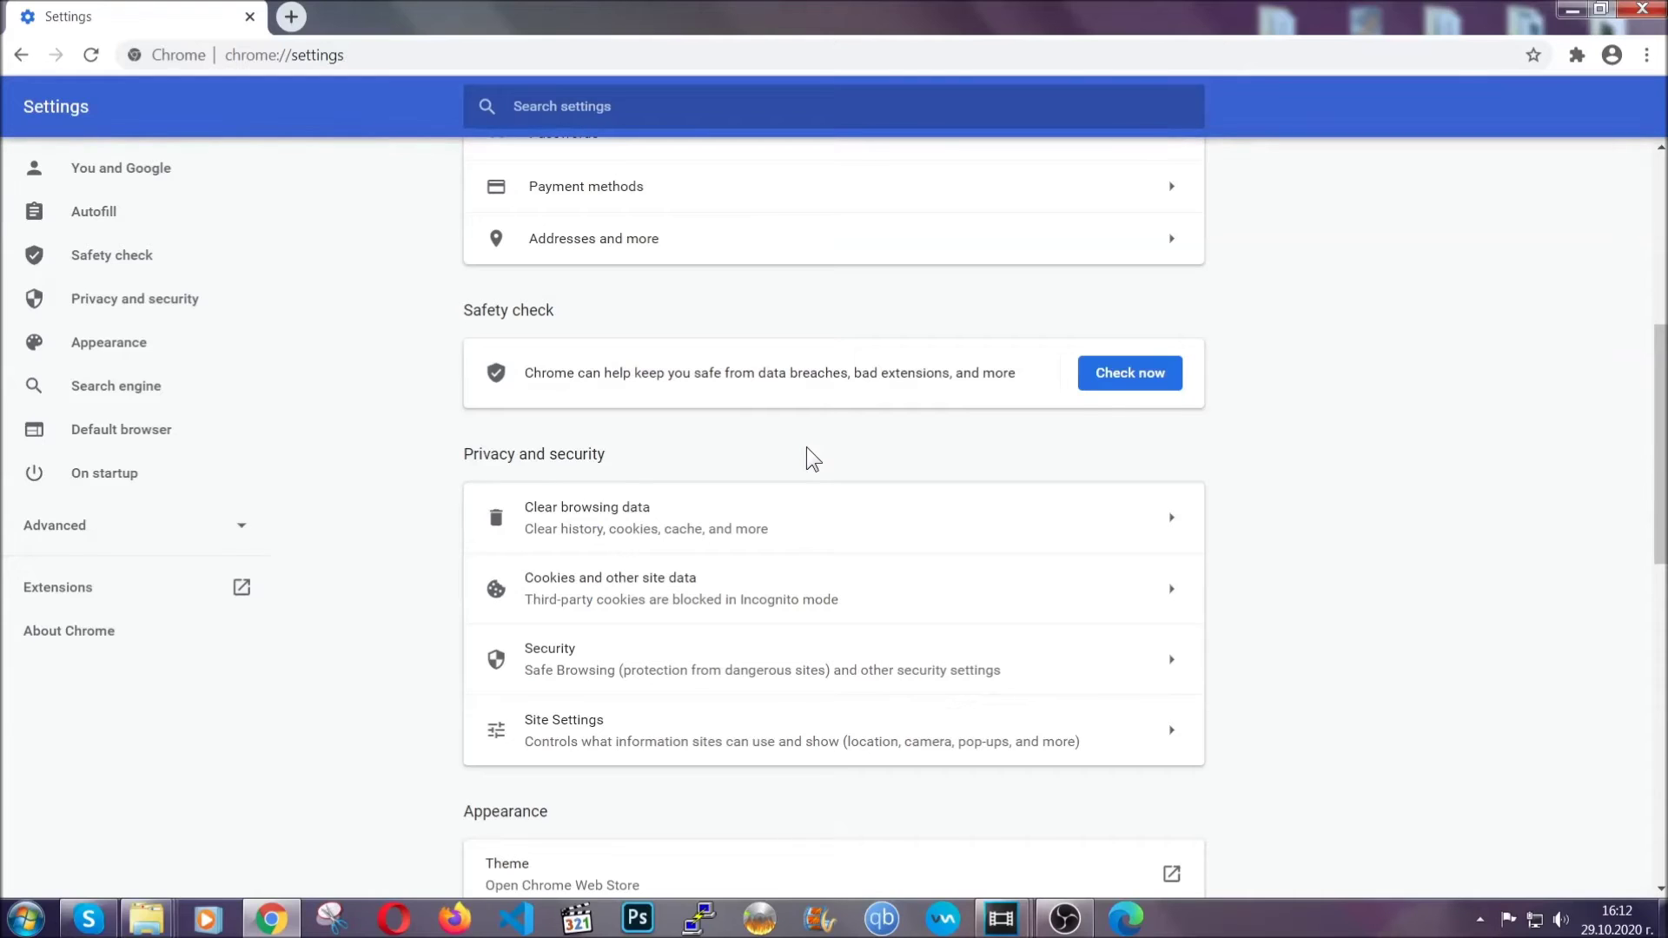
Remove the Bulk Media Downloader extension from Chrome's Extensions page, then minimize Chrome.
{"action": "left_click", "coordinate": [1647, 57]}
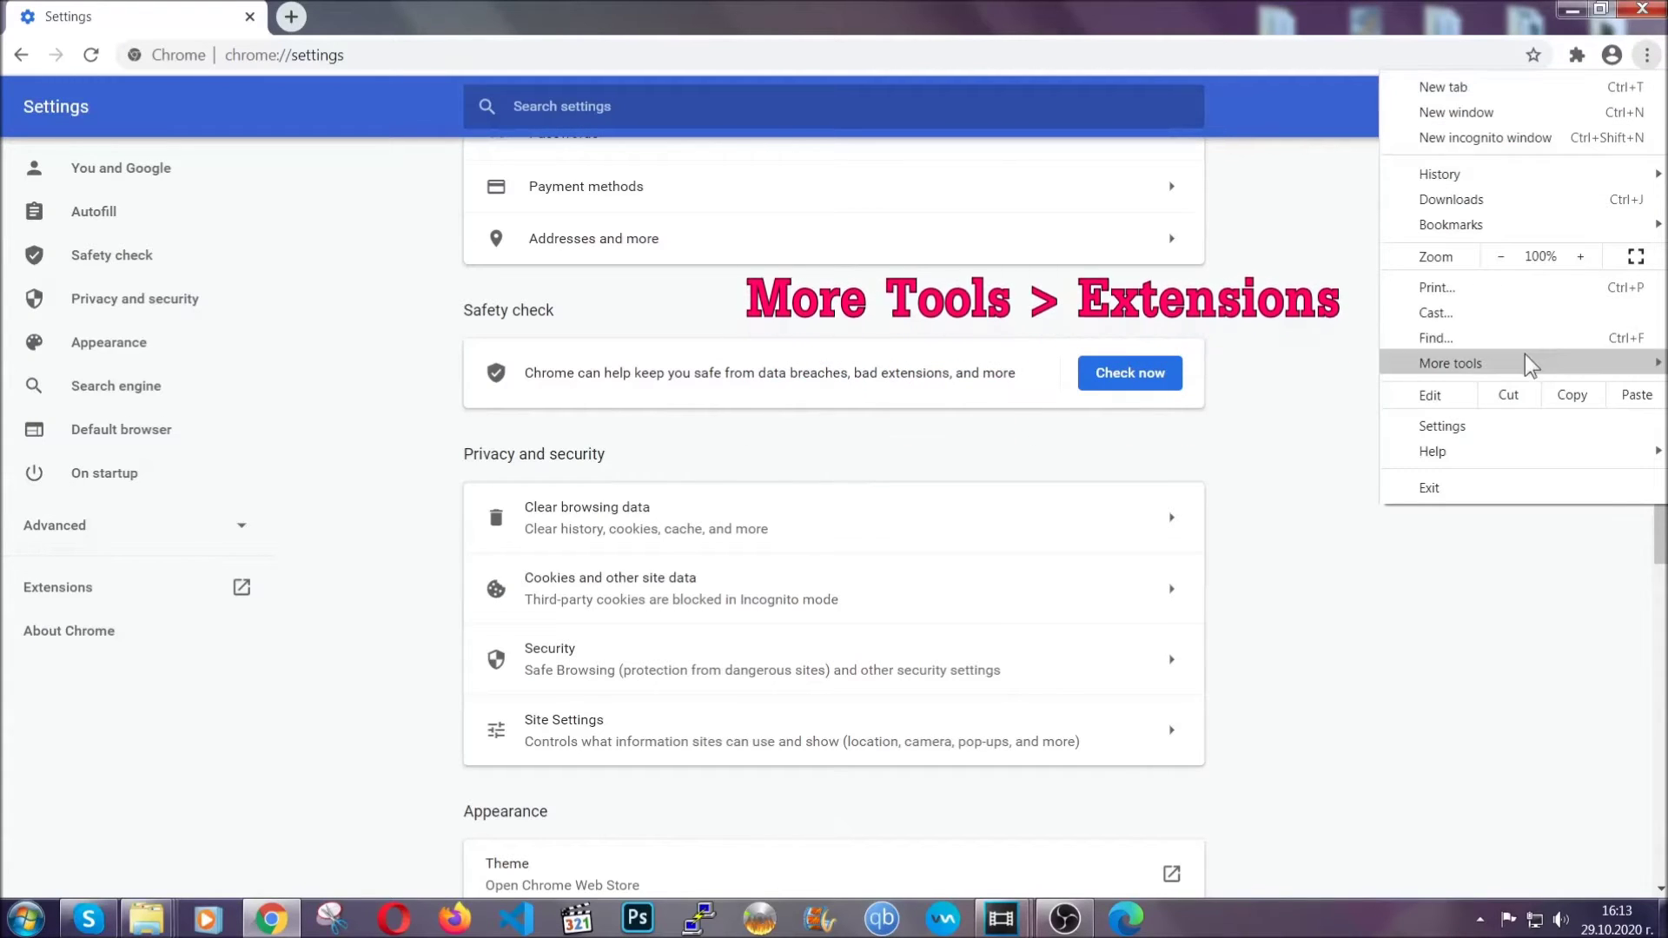
{"action": "mouse_move", "coordinate": [1528, 363]}
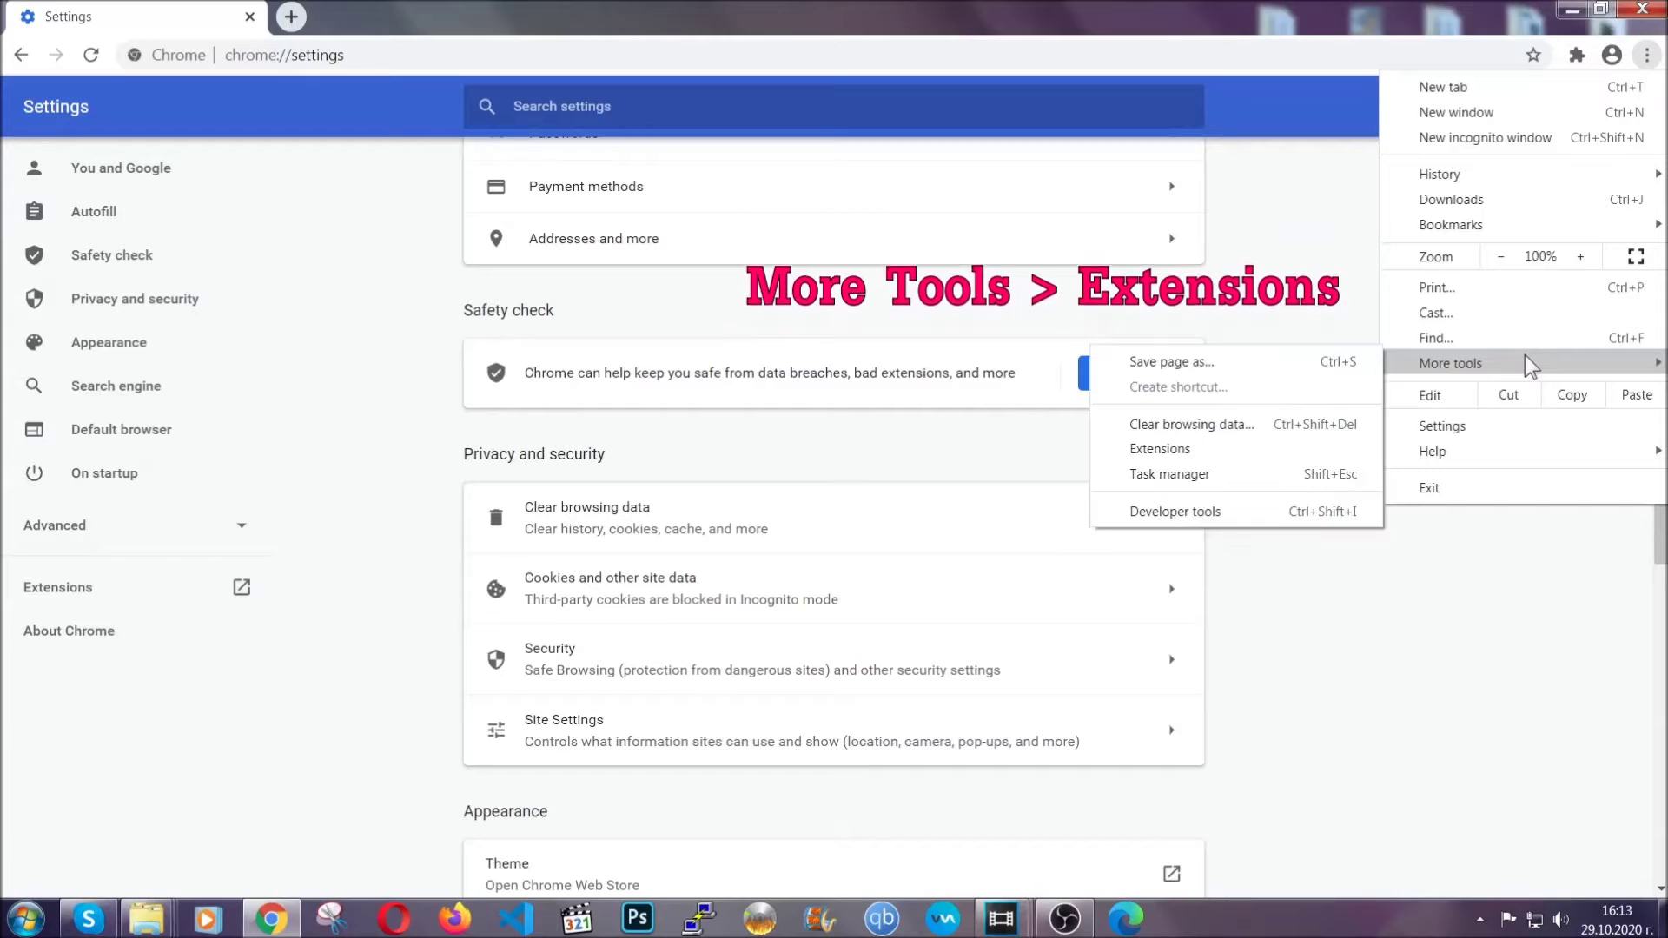
{"action": "left_click", "coordinate": [1205, 455]}
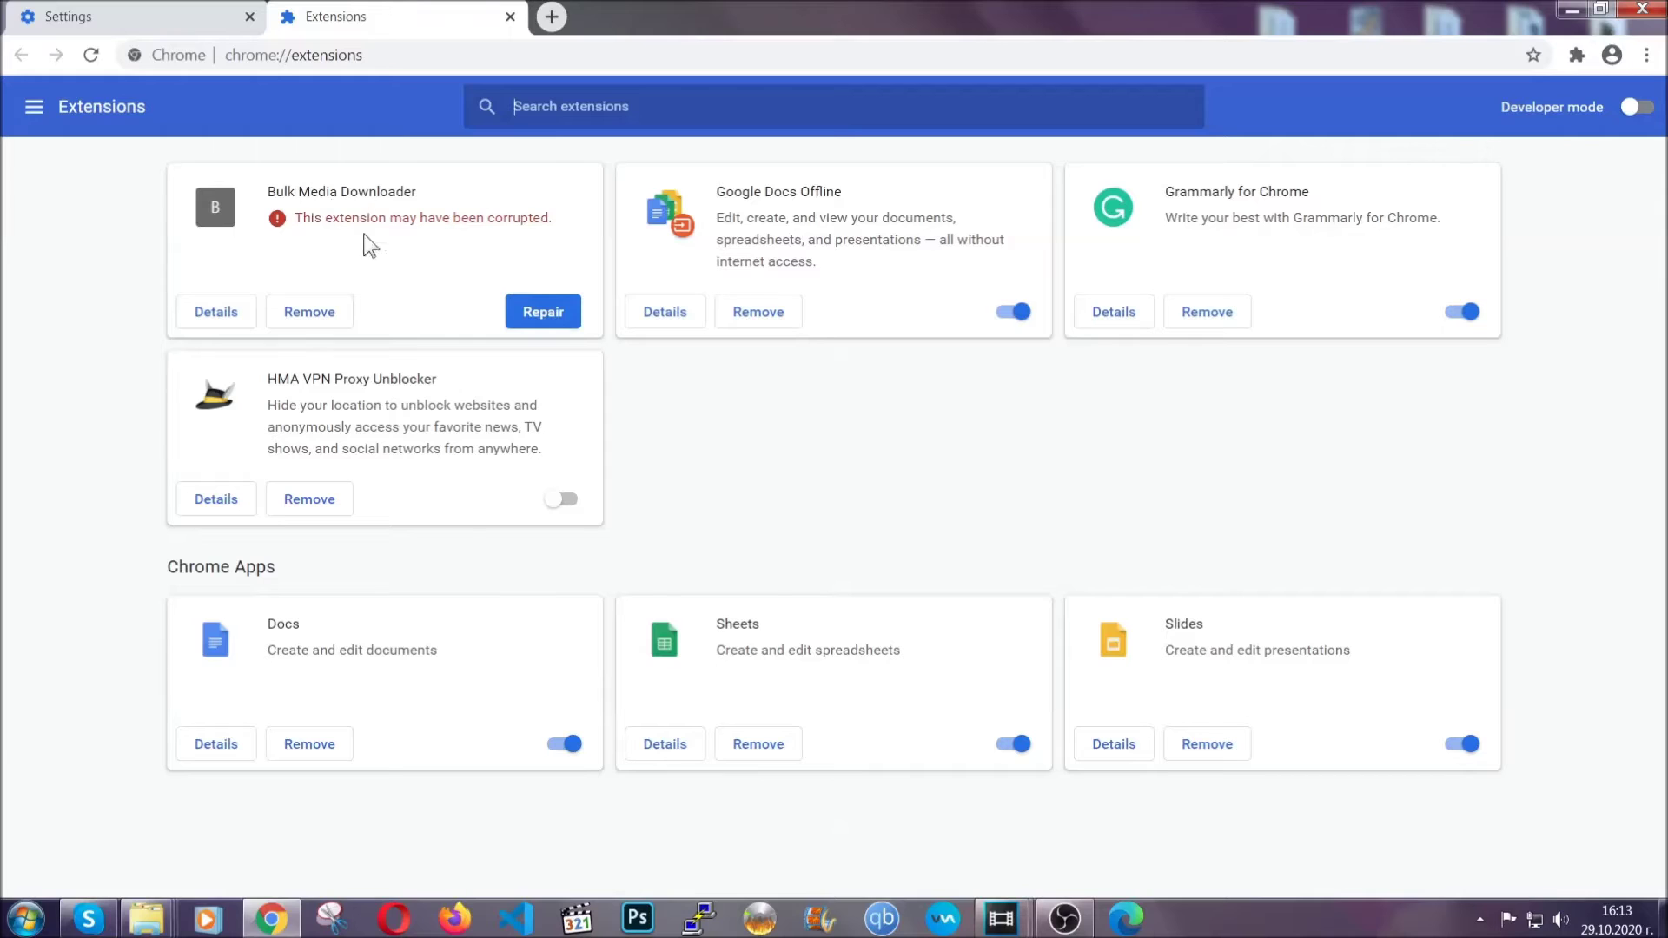
{"action": "left_click", "coordinate": [309, 312]}
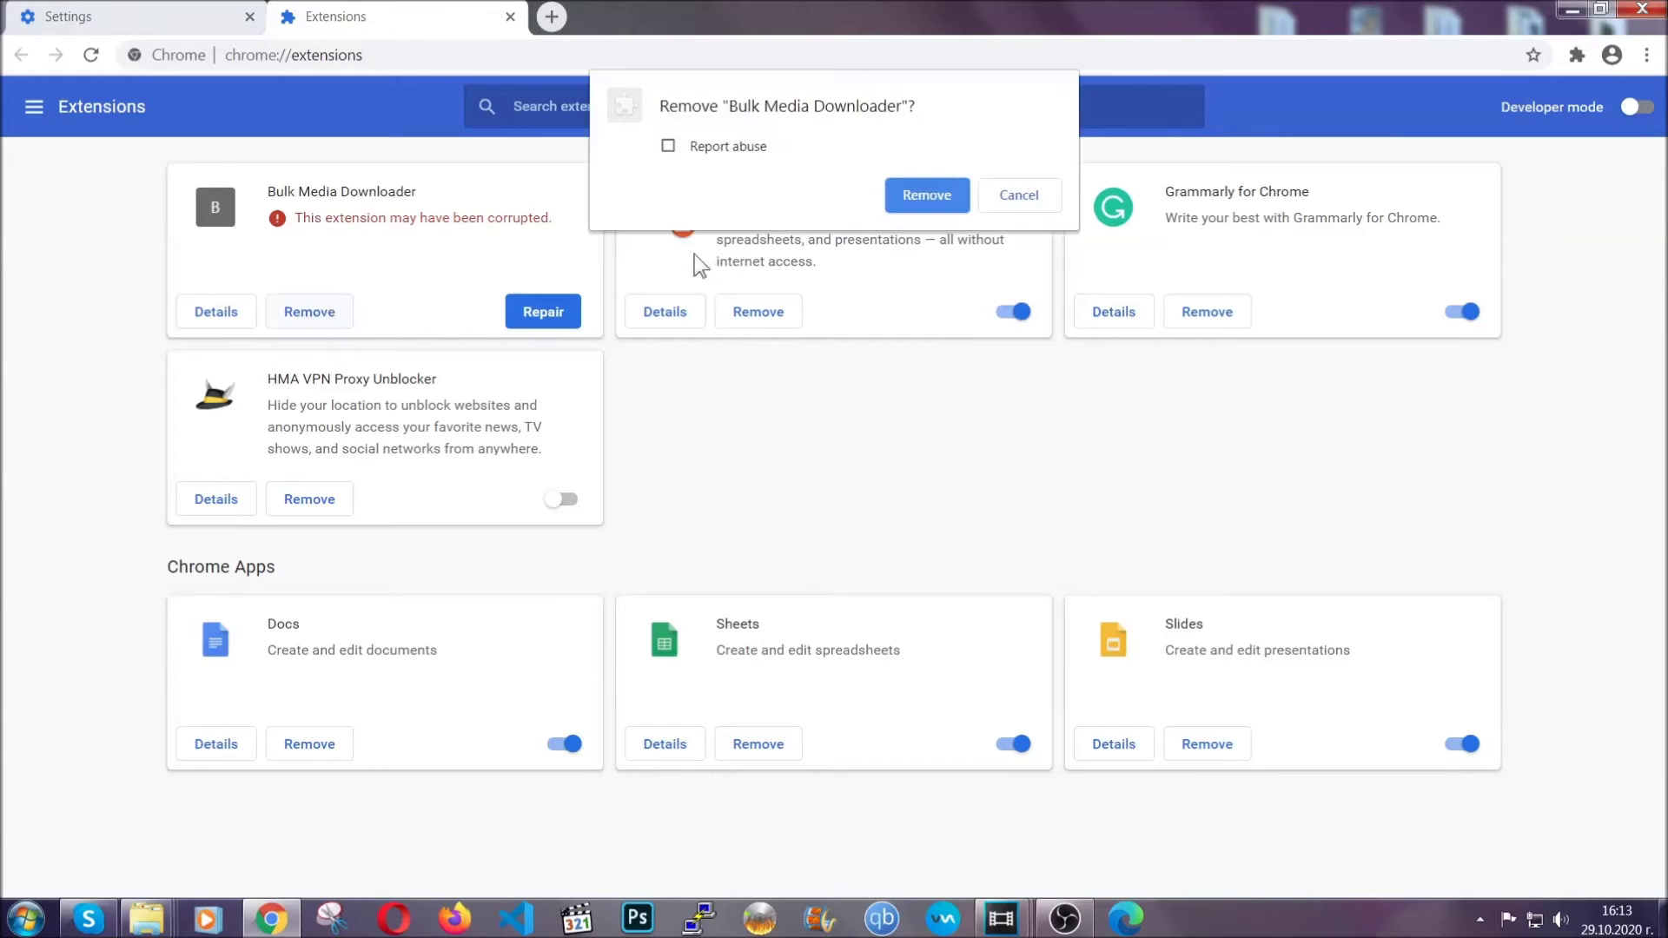
{"action": "left_click", "coordinate": [899, 195]}
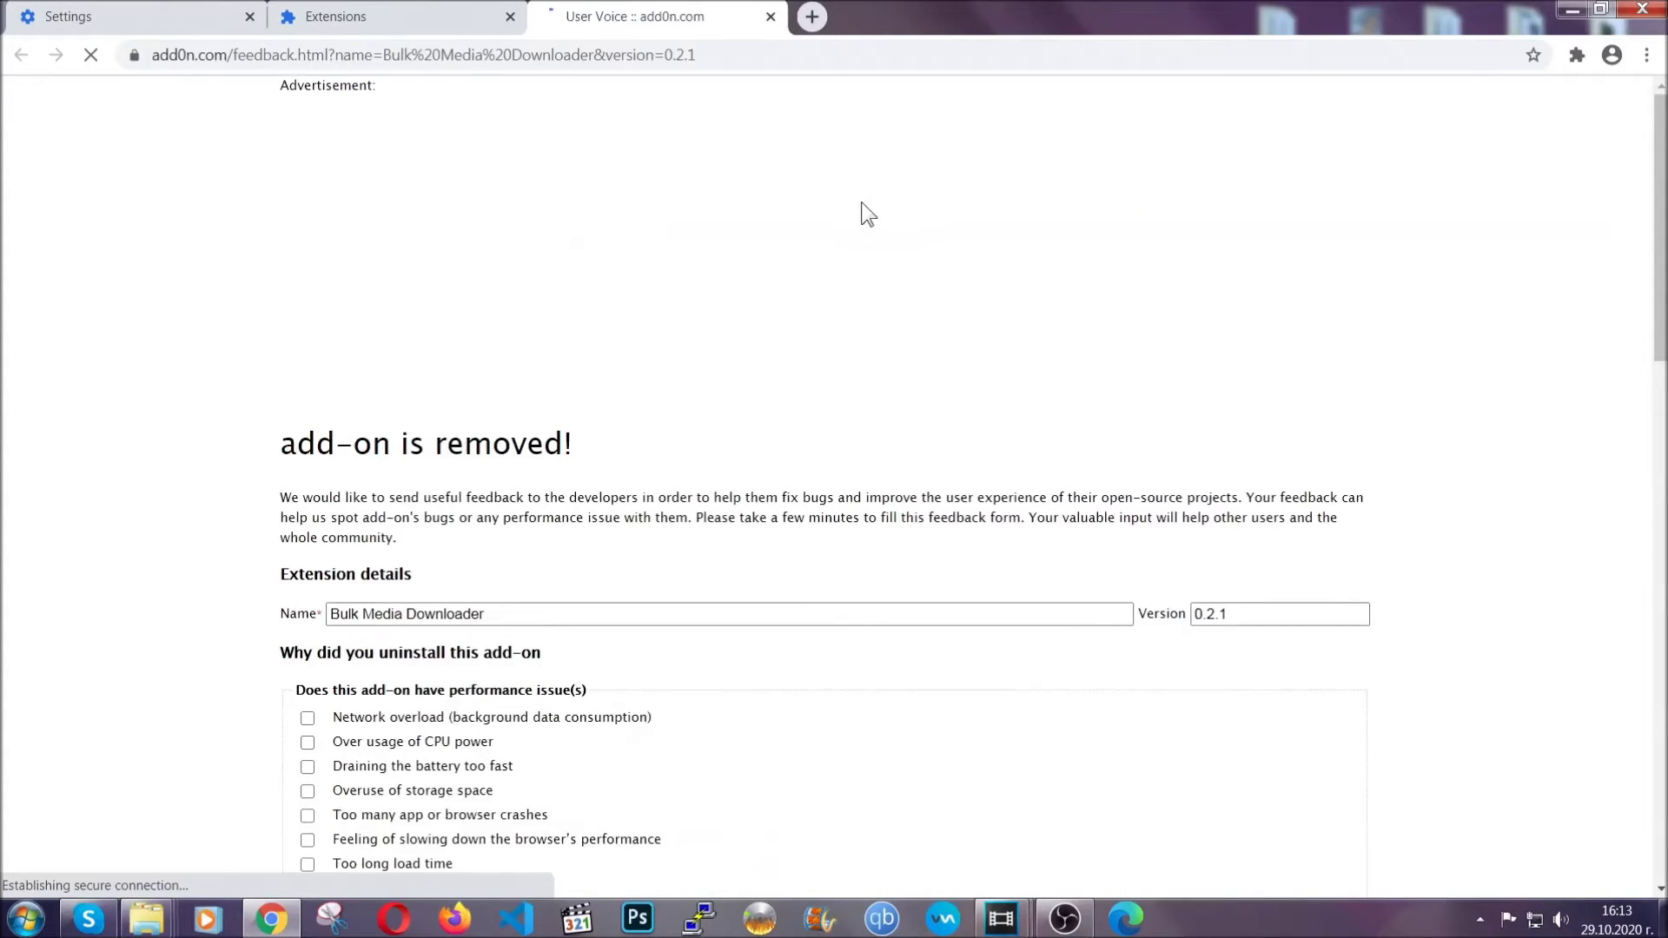
{"action": "left_click", "coordinate": [424, 19]}
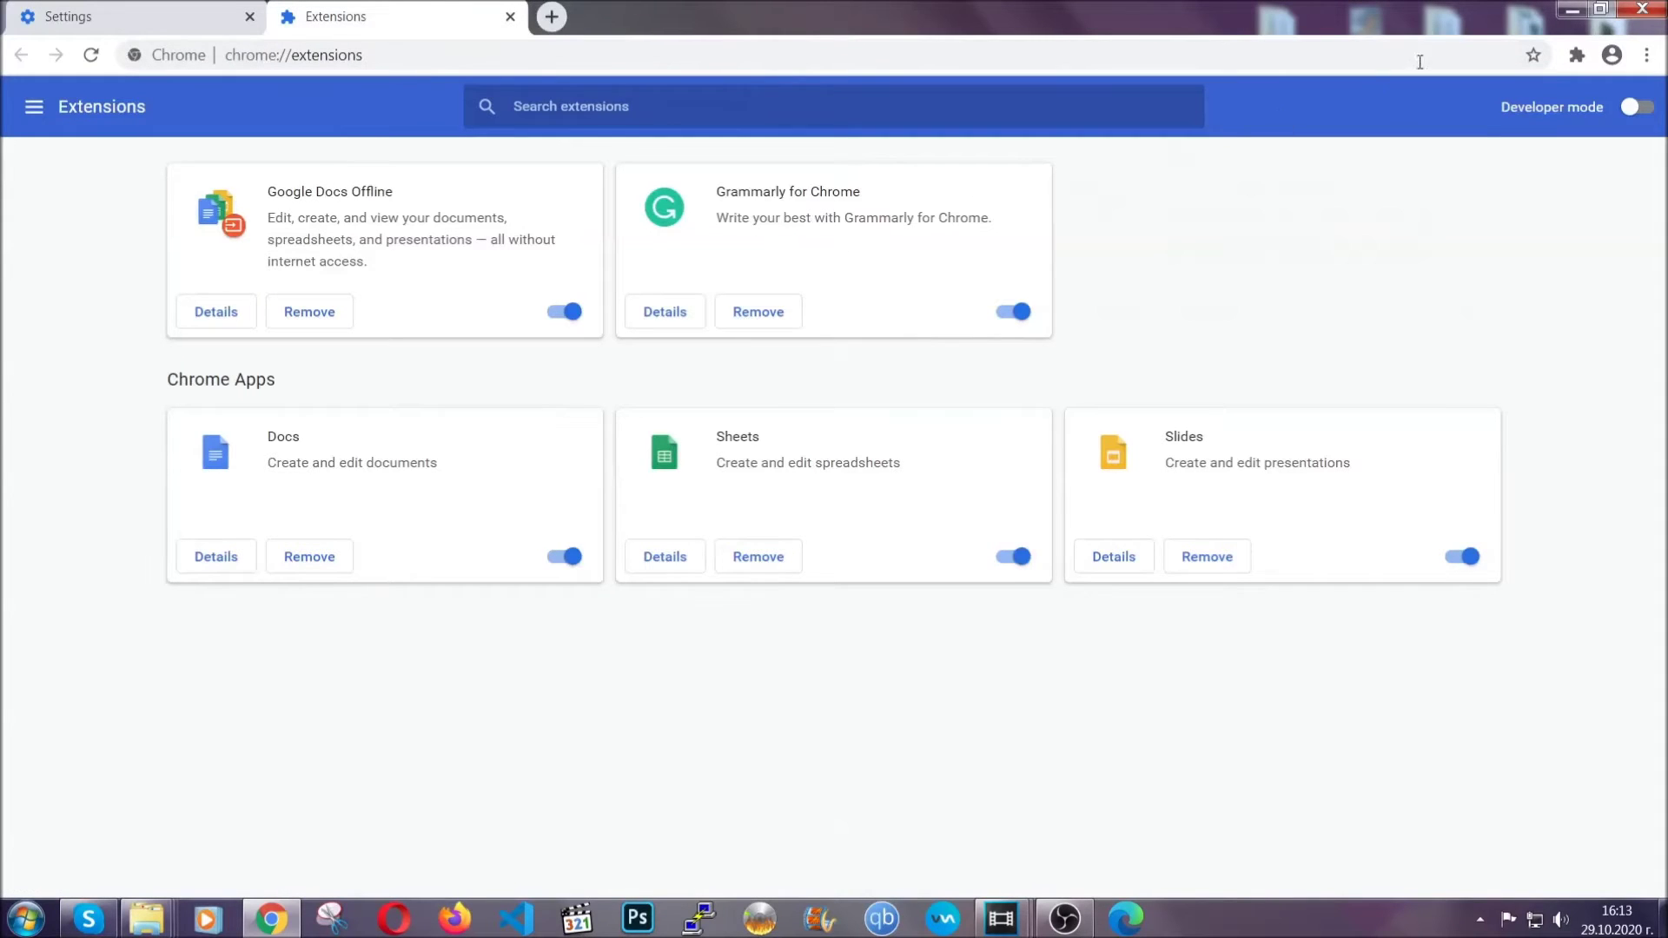
{"action": "left_click", "coordinate": [1559, 8]}
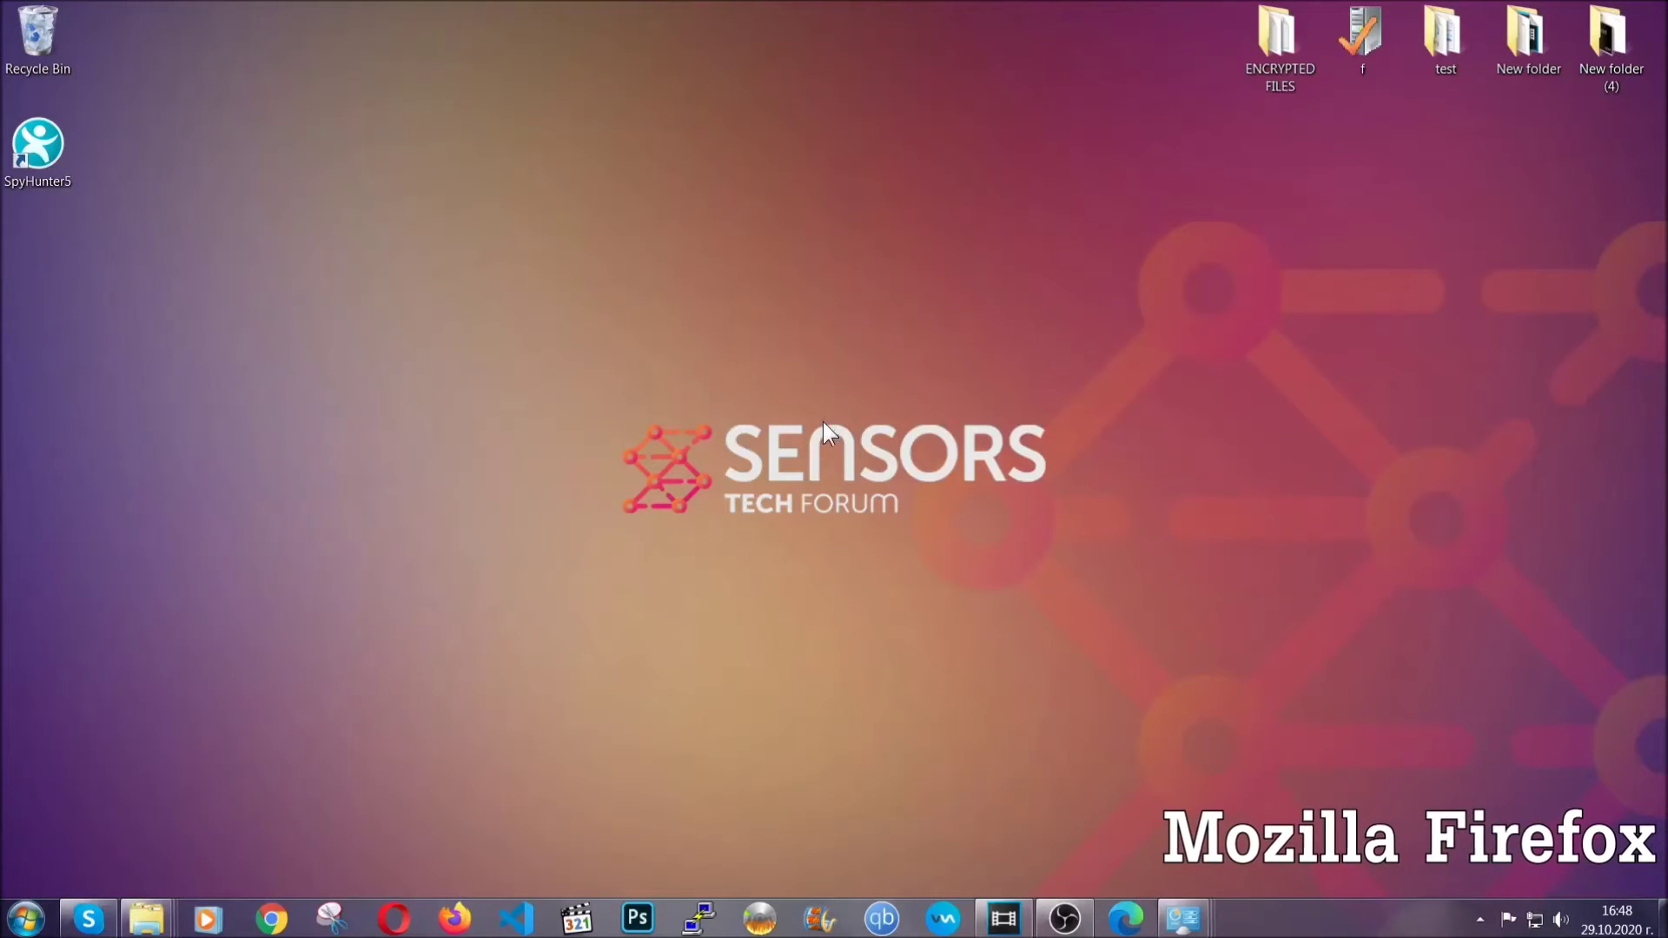
Load about:support in Firefox and choose Refresh Firefox.
{"action": "left_click", "coordinate": [454, 914]}
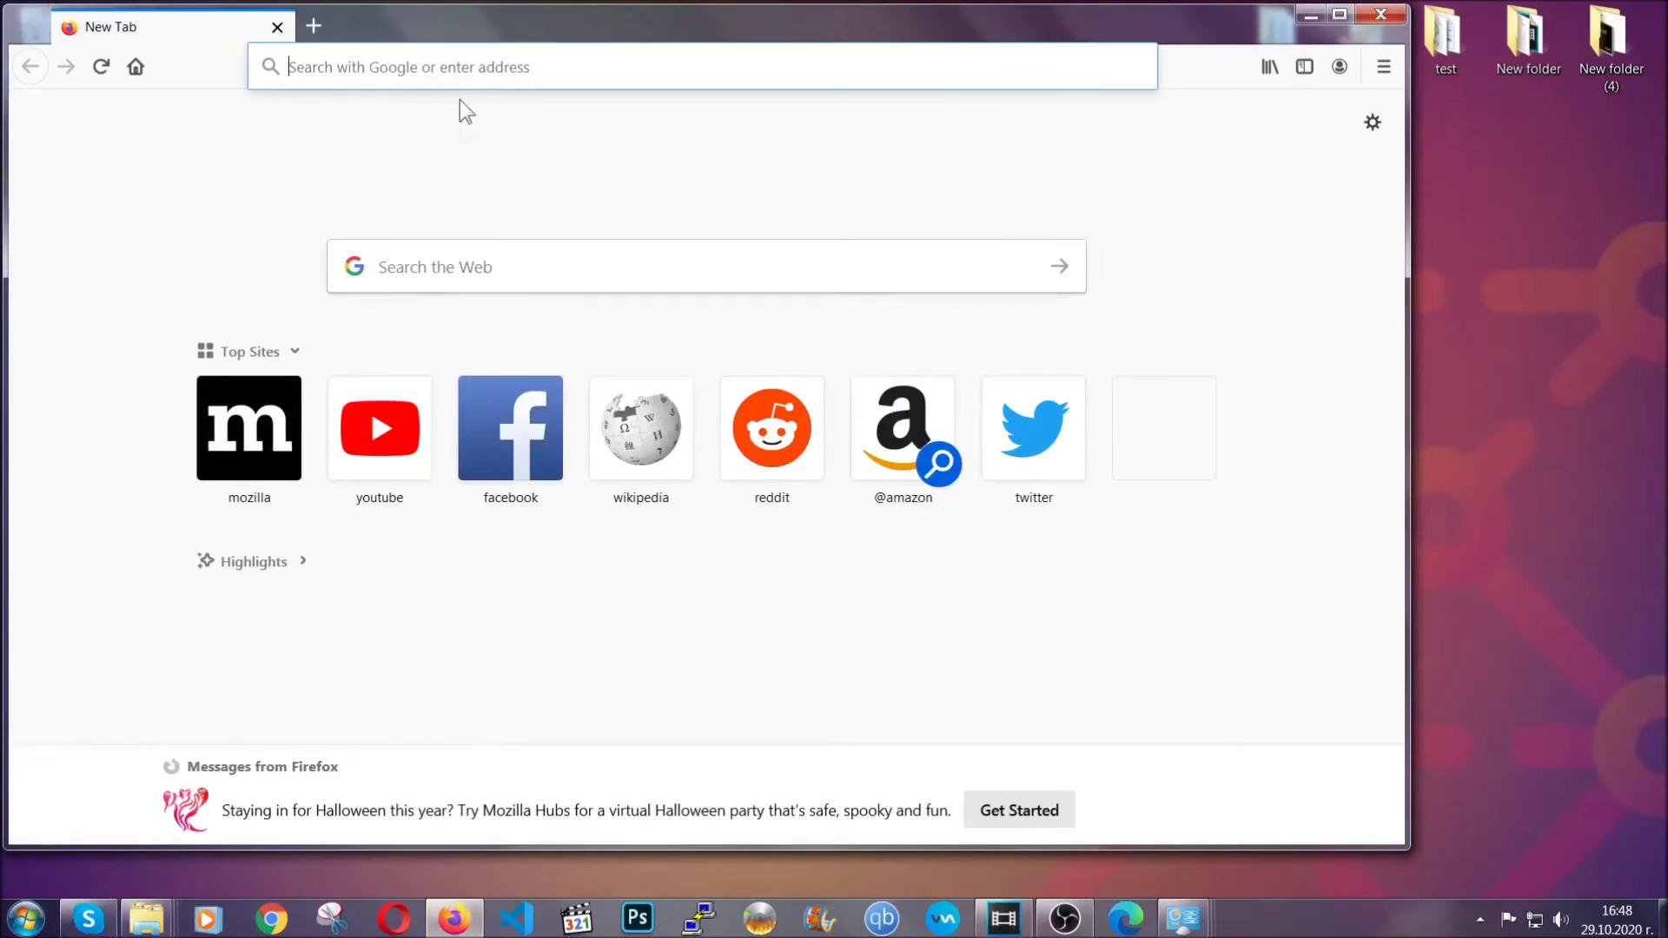
{"action": "left_click", "coordinate": [457, 65]}
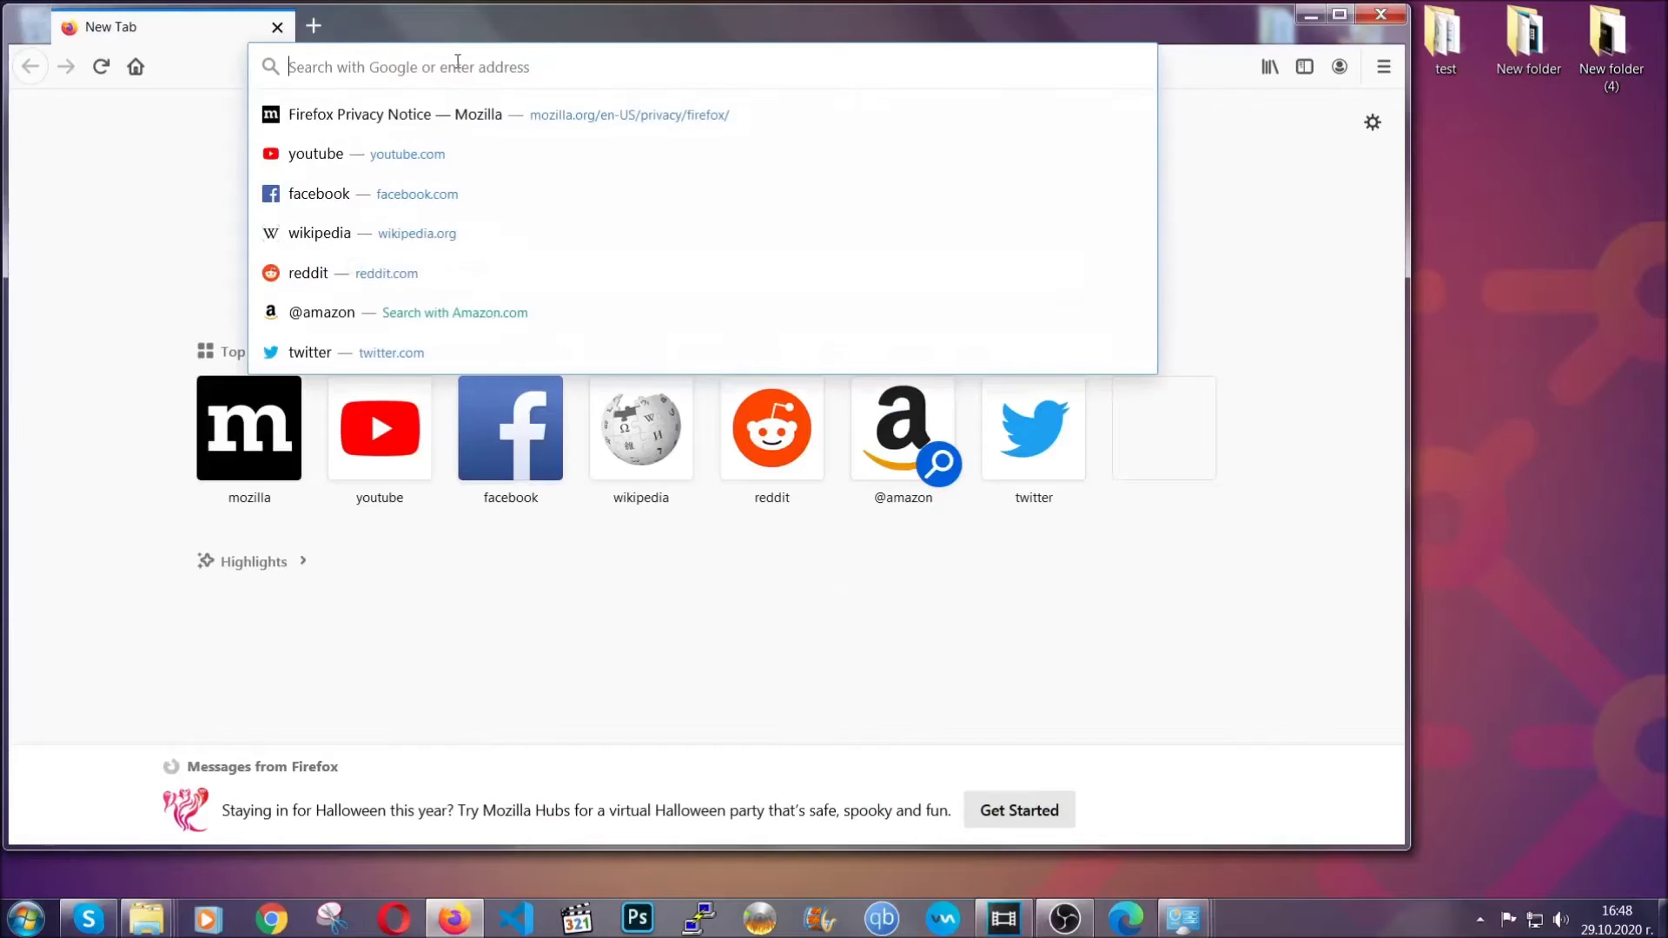
{"action": "type", "text": "about:support"}
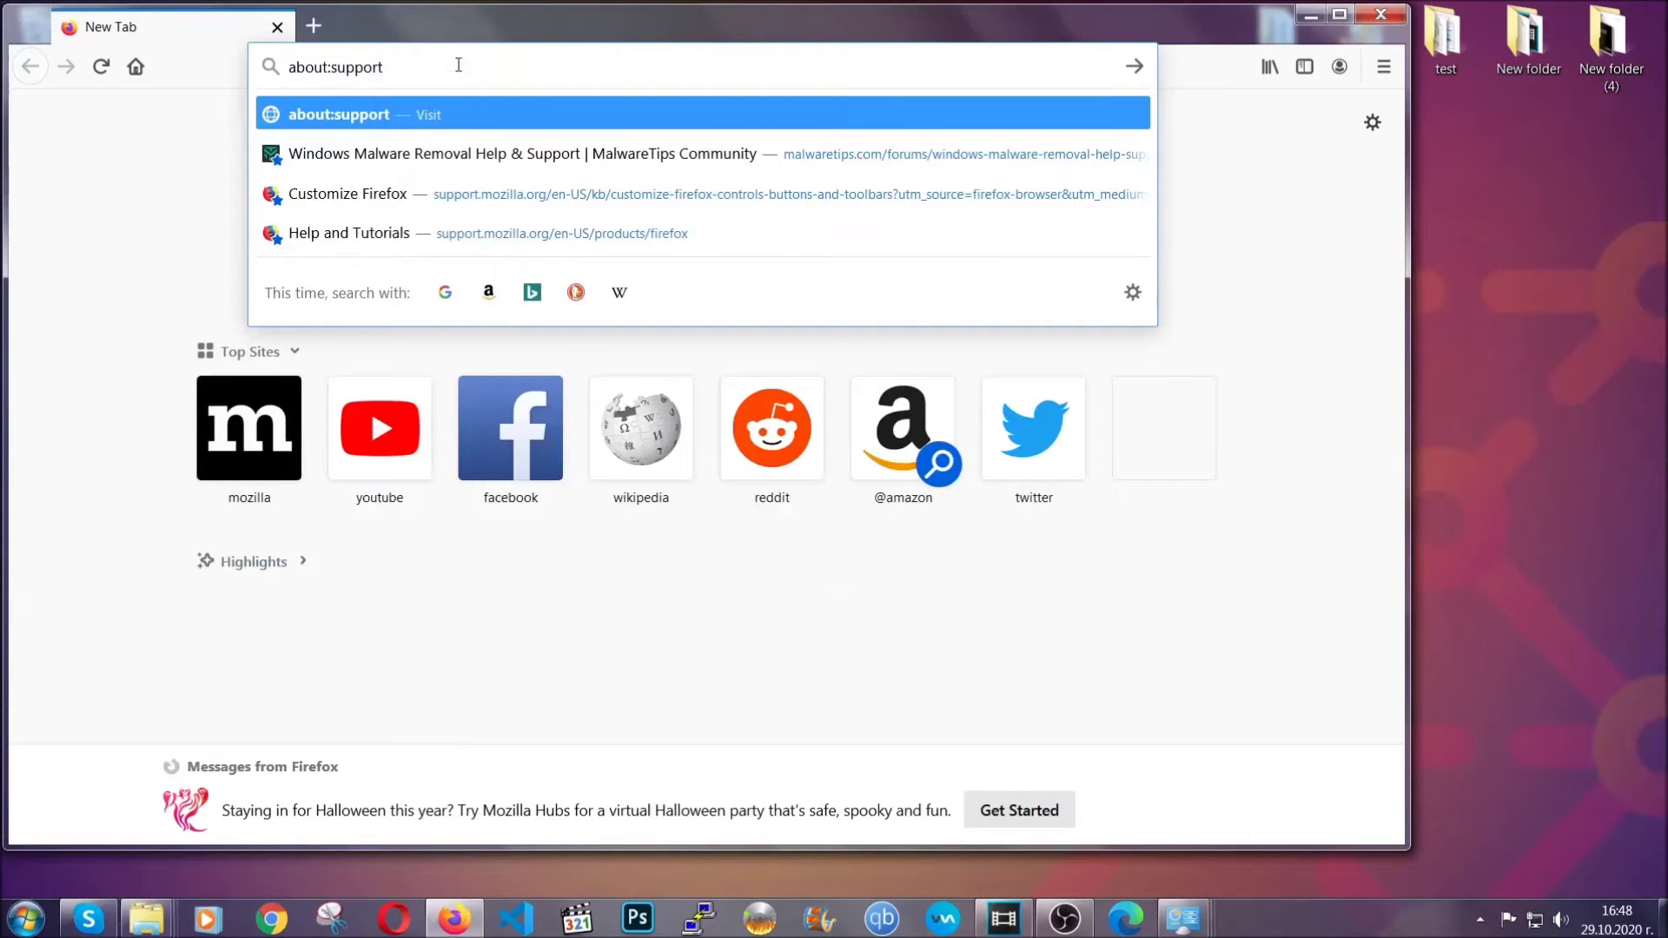
{"action": "key", "text": "Return"}
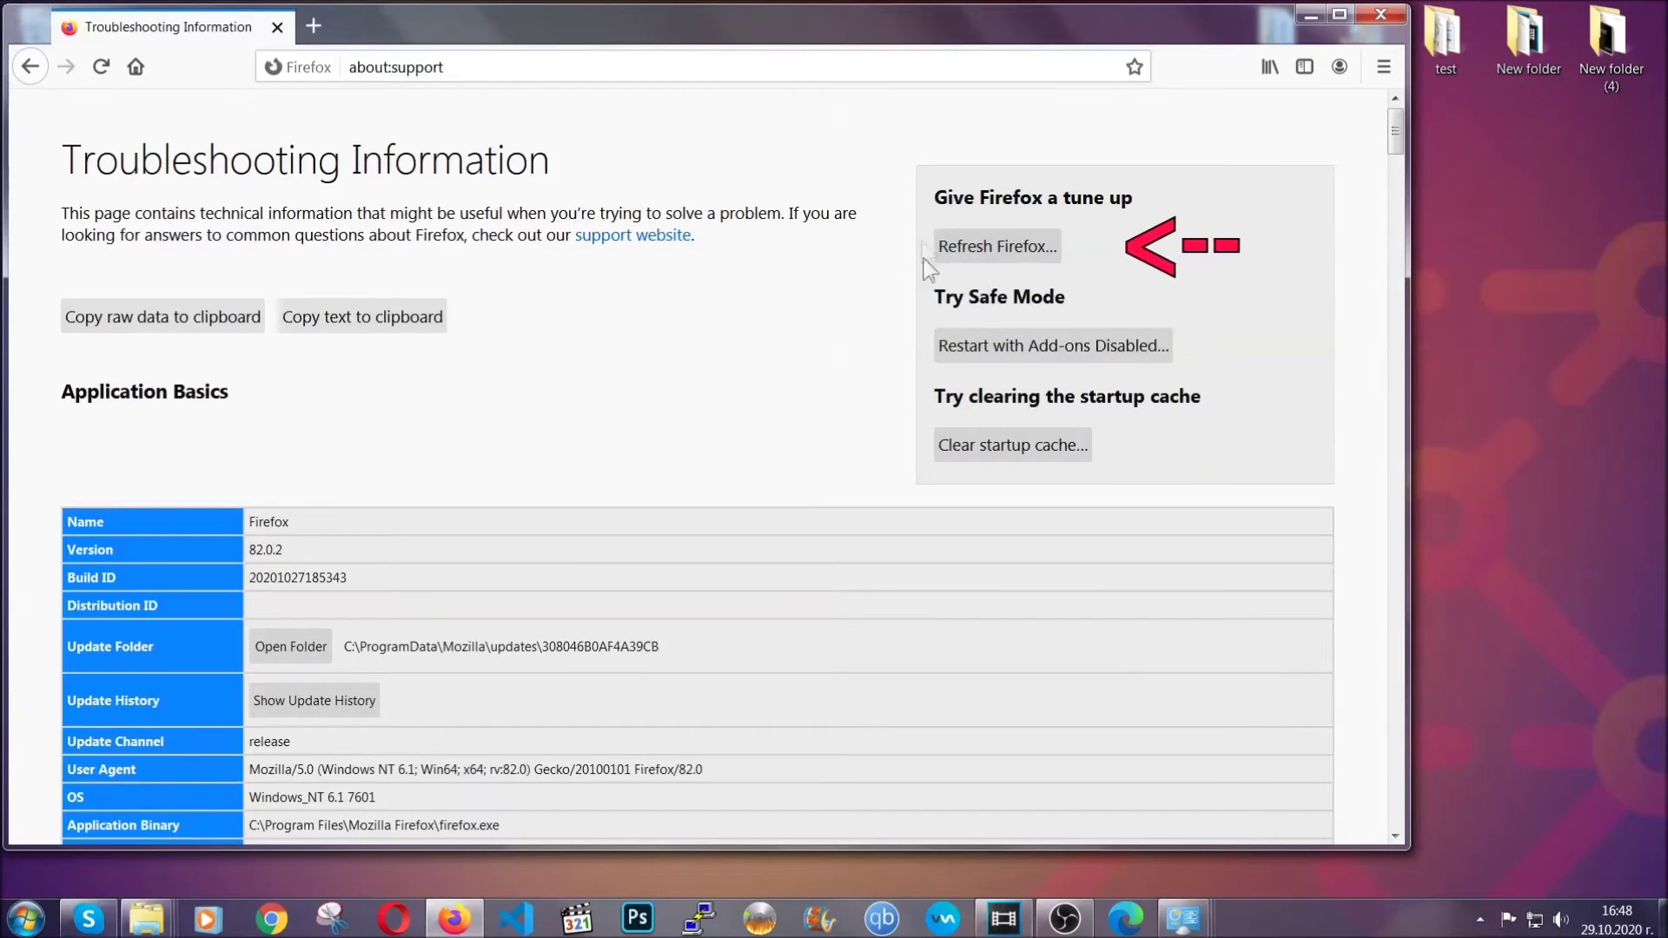
{"action": "left_click", "coordinate": [987, 253]}
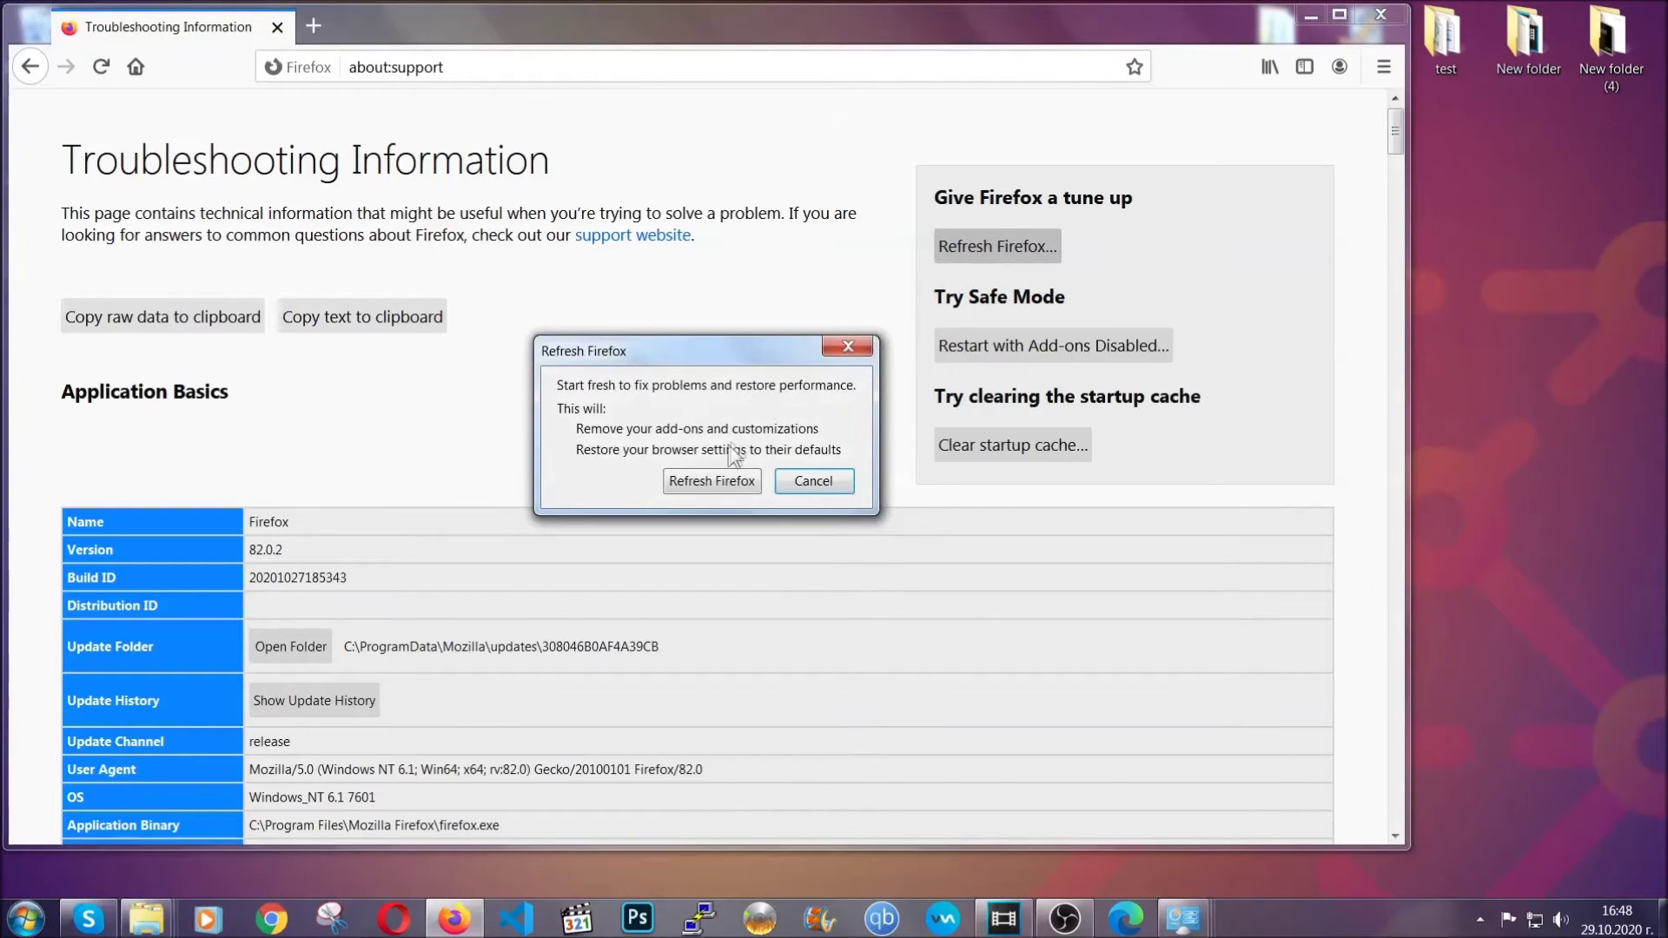
Confirm the Firefox refresh to restore default settings, then minimize the window.
{"action": "left_click", "coordinate": [708, 480]}
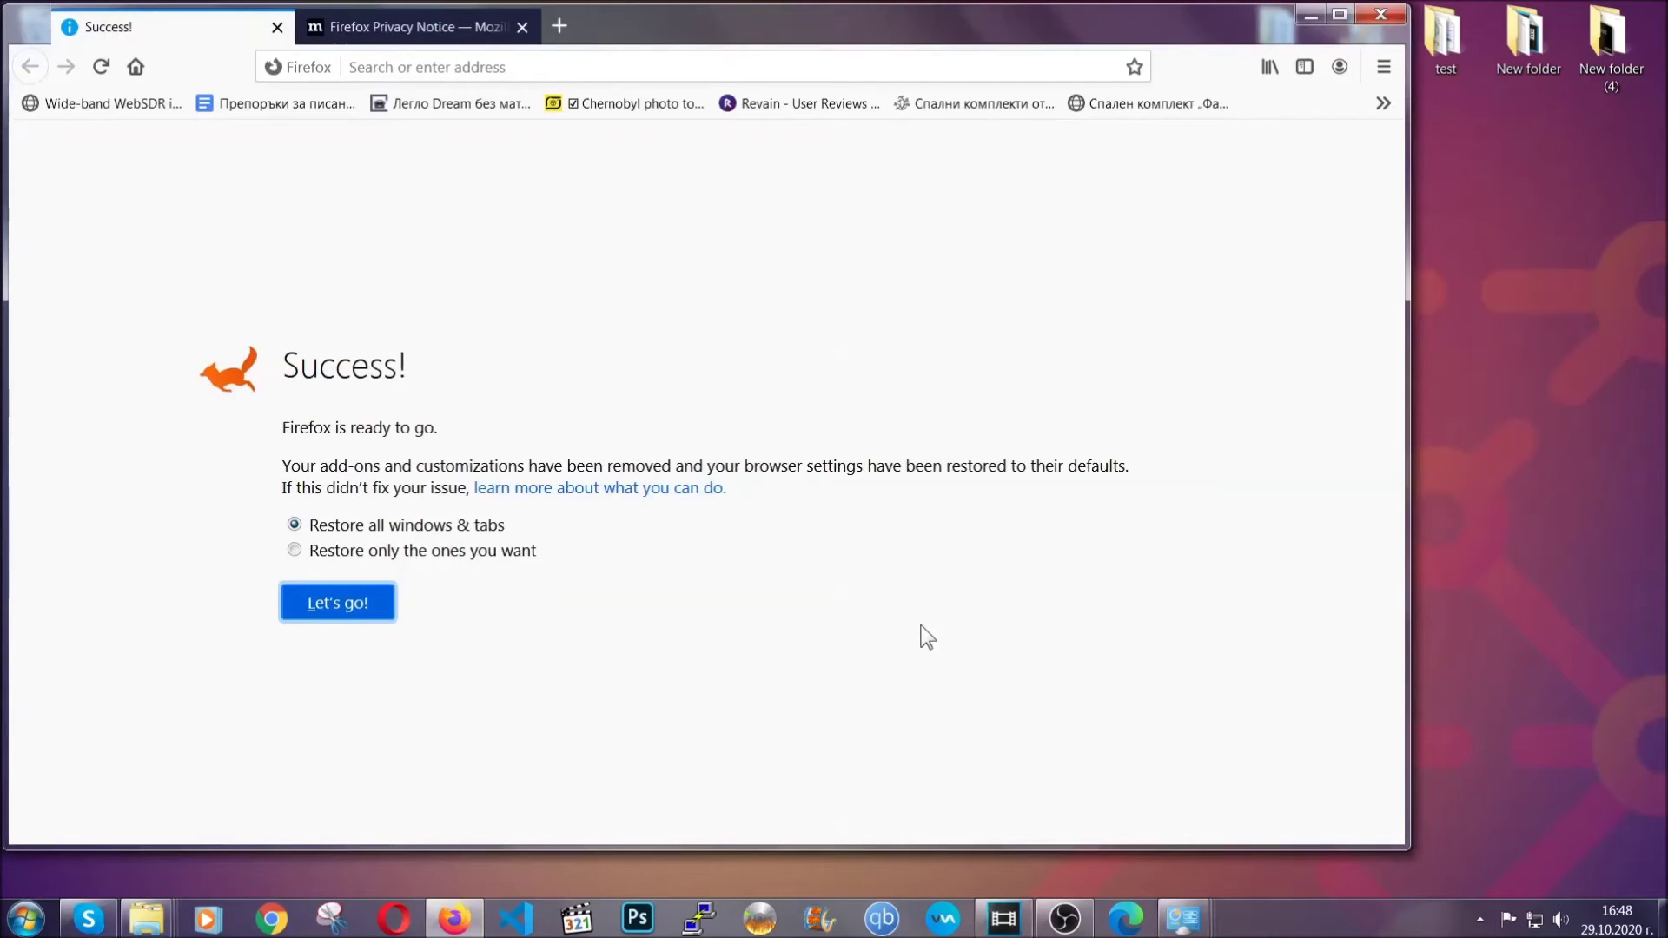
{"action": "left_click", "coordinate": [1307, 15]}
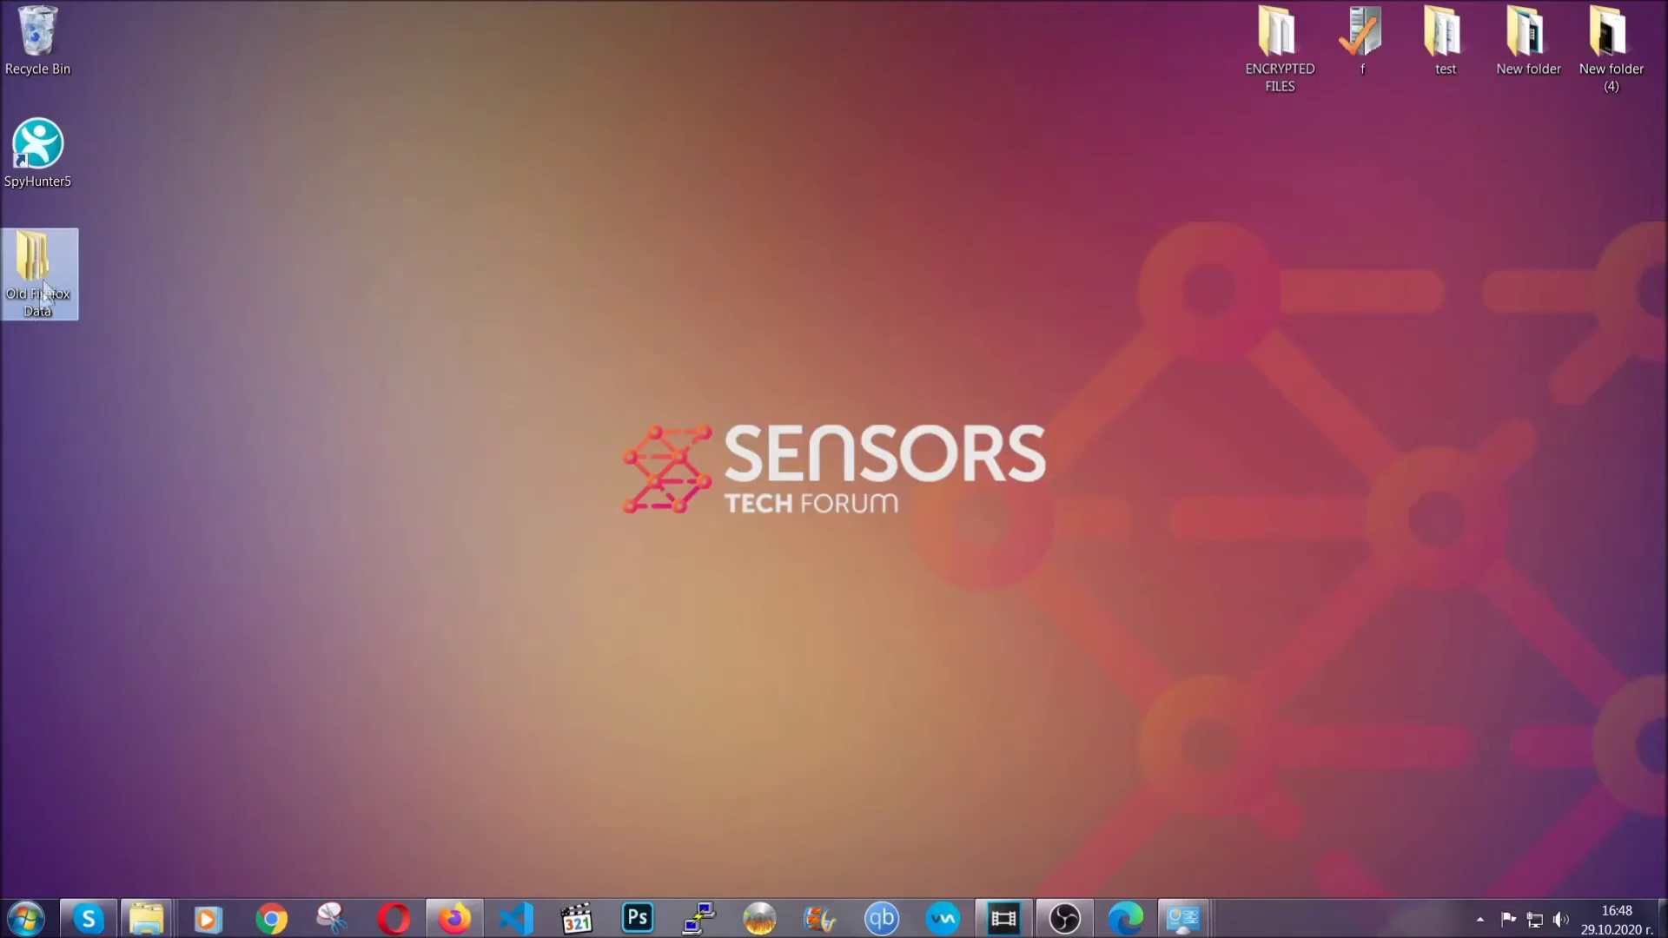
Load edge://settings/clearBrowserData, set Time range to All time, and clear the data.
{"action": "mouse_move", "coordinate": [24, 315]}
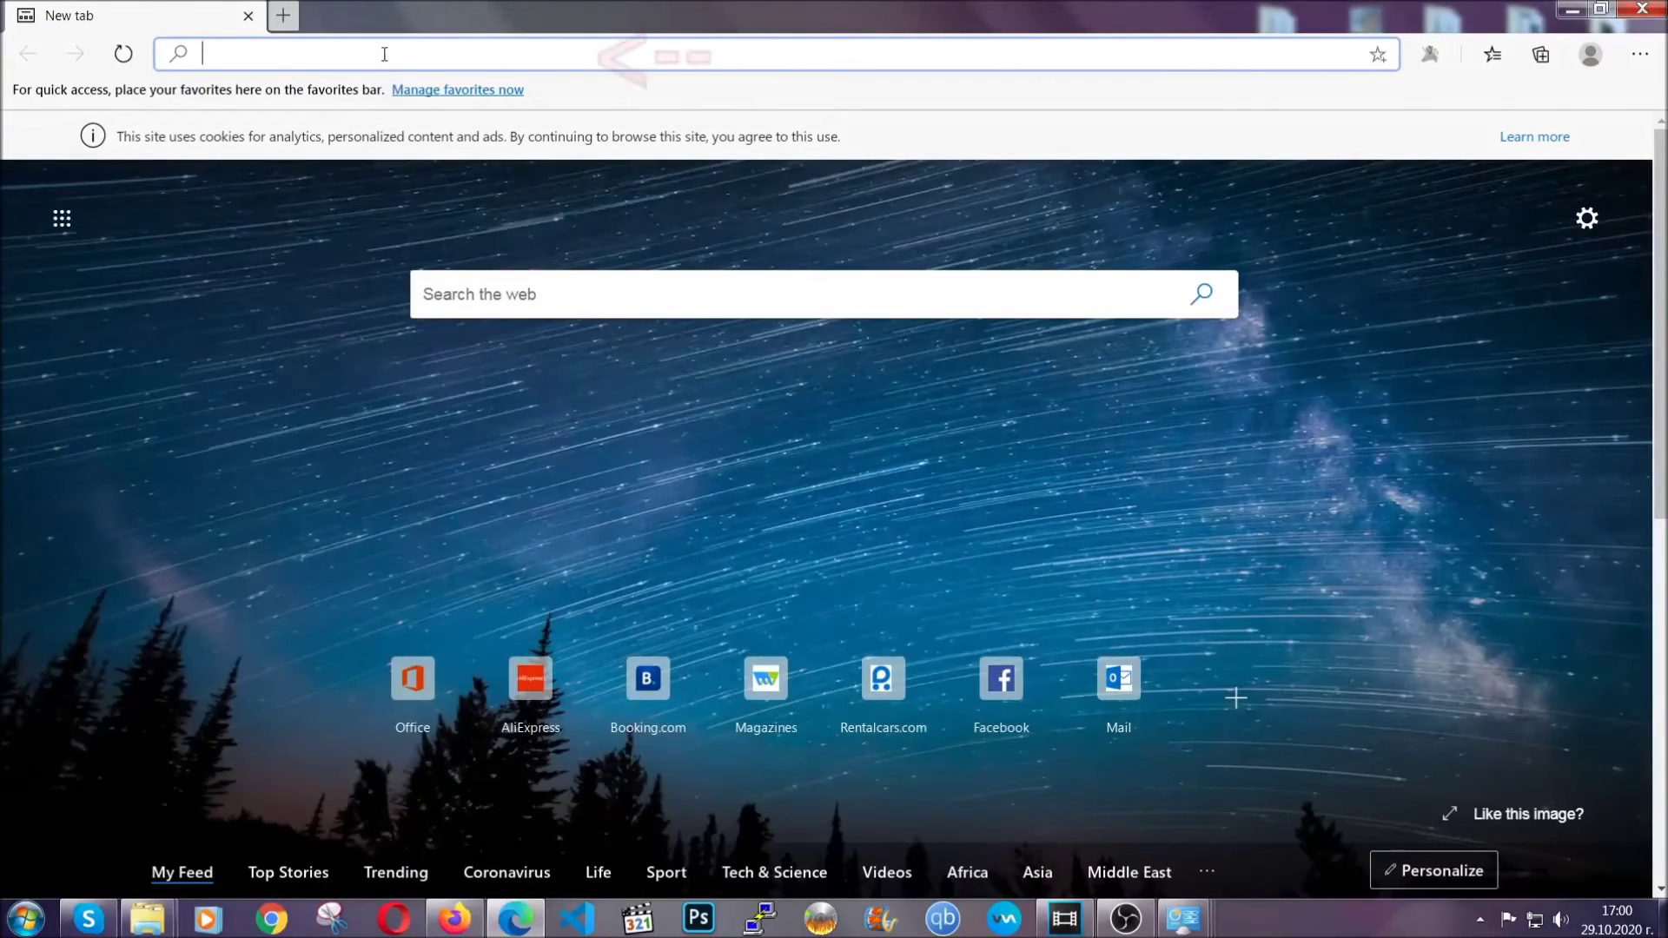
{"action": "type", "text": "edge:"}
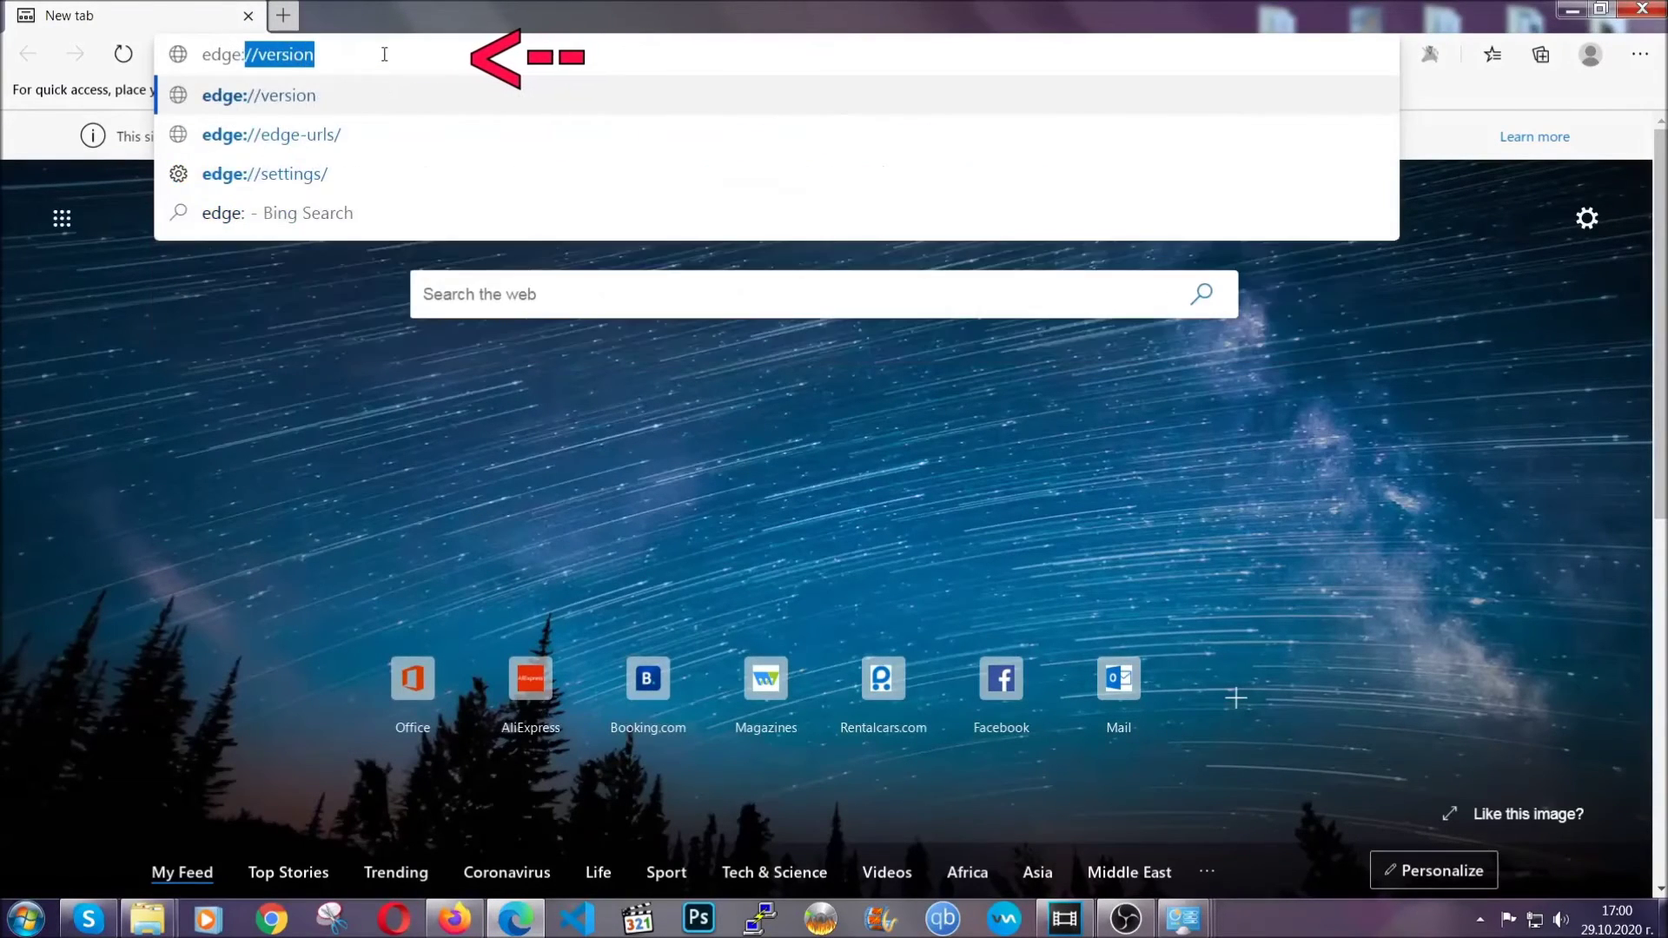
{"action": "type", "text": "//setting"}
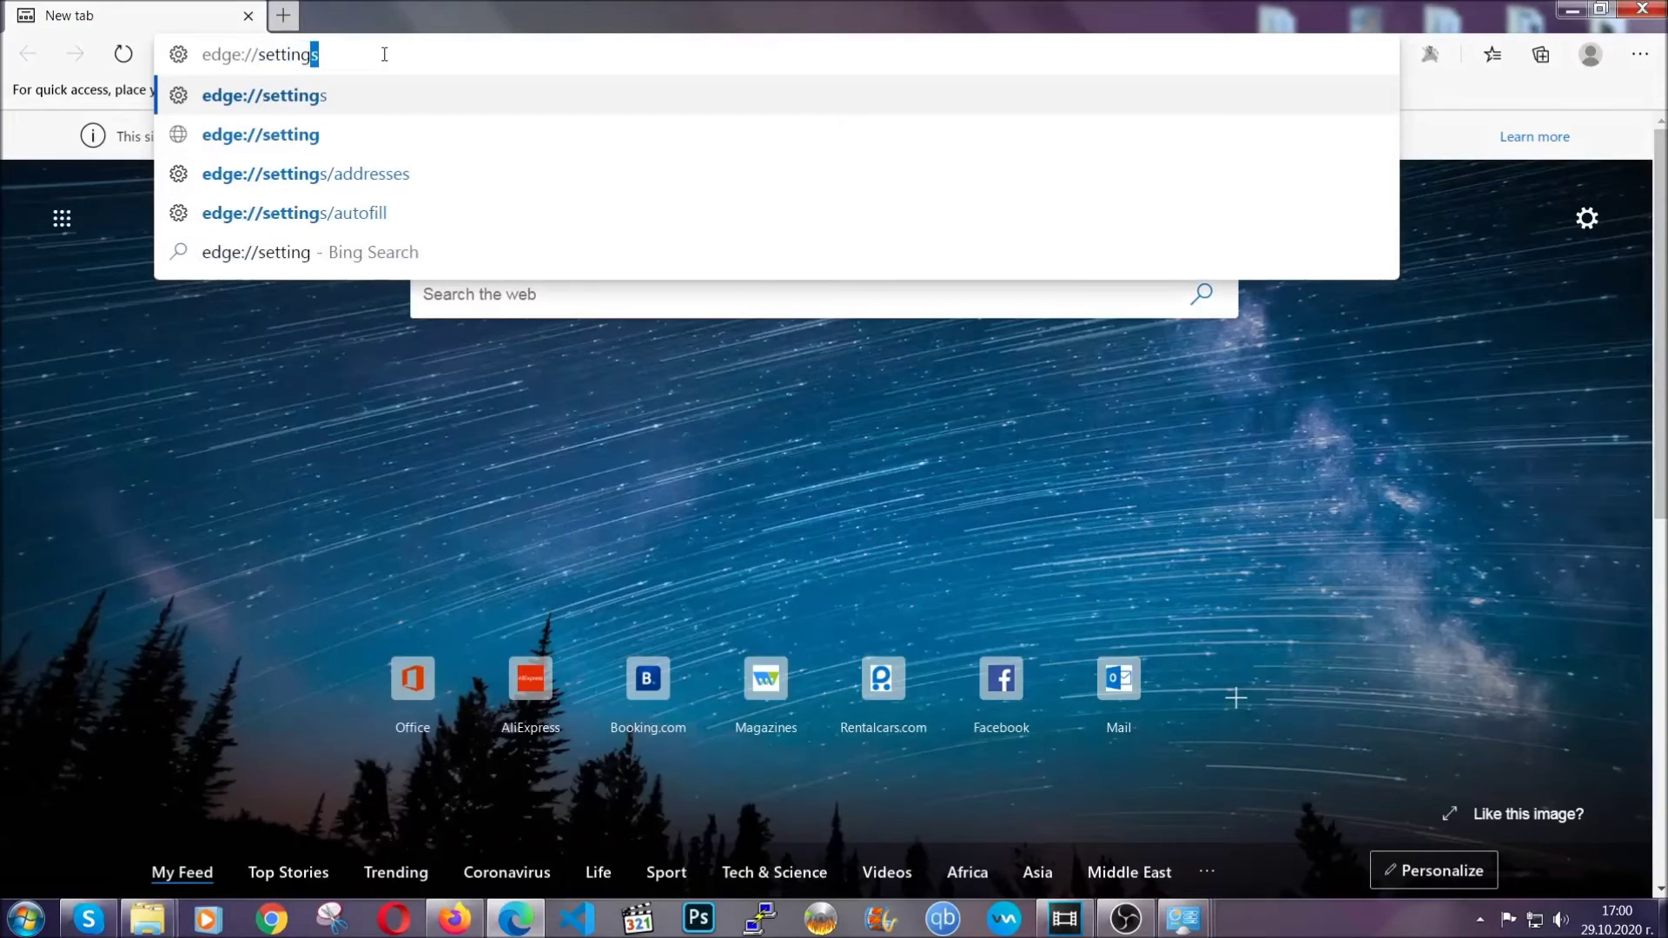
{"action": "type", "text": "s/cle"}
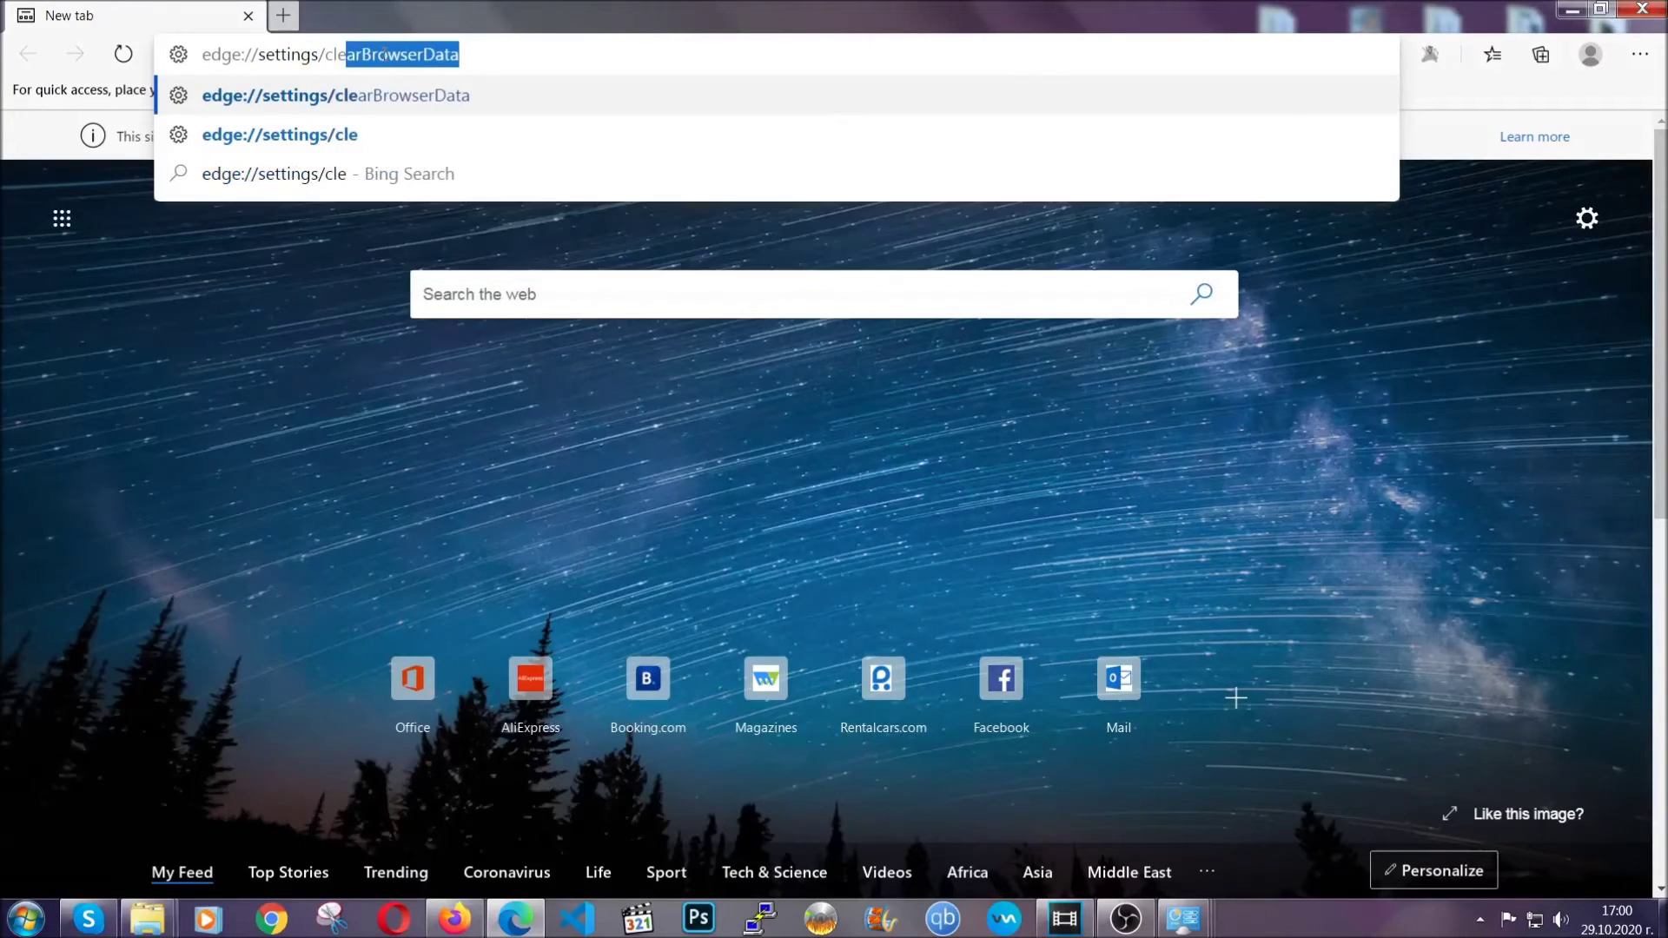
{"action": "type", "text": "arBrowserDa"}
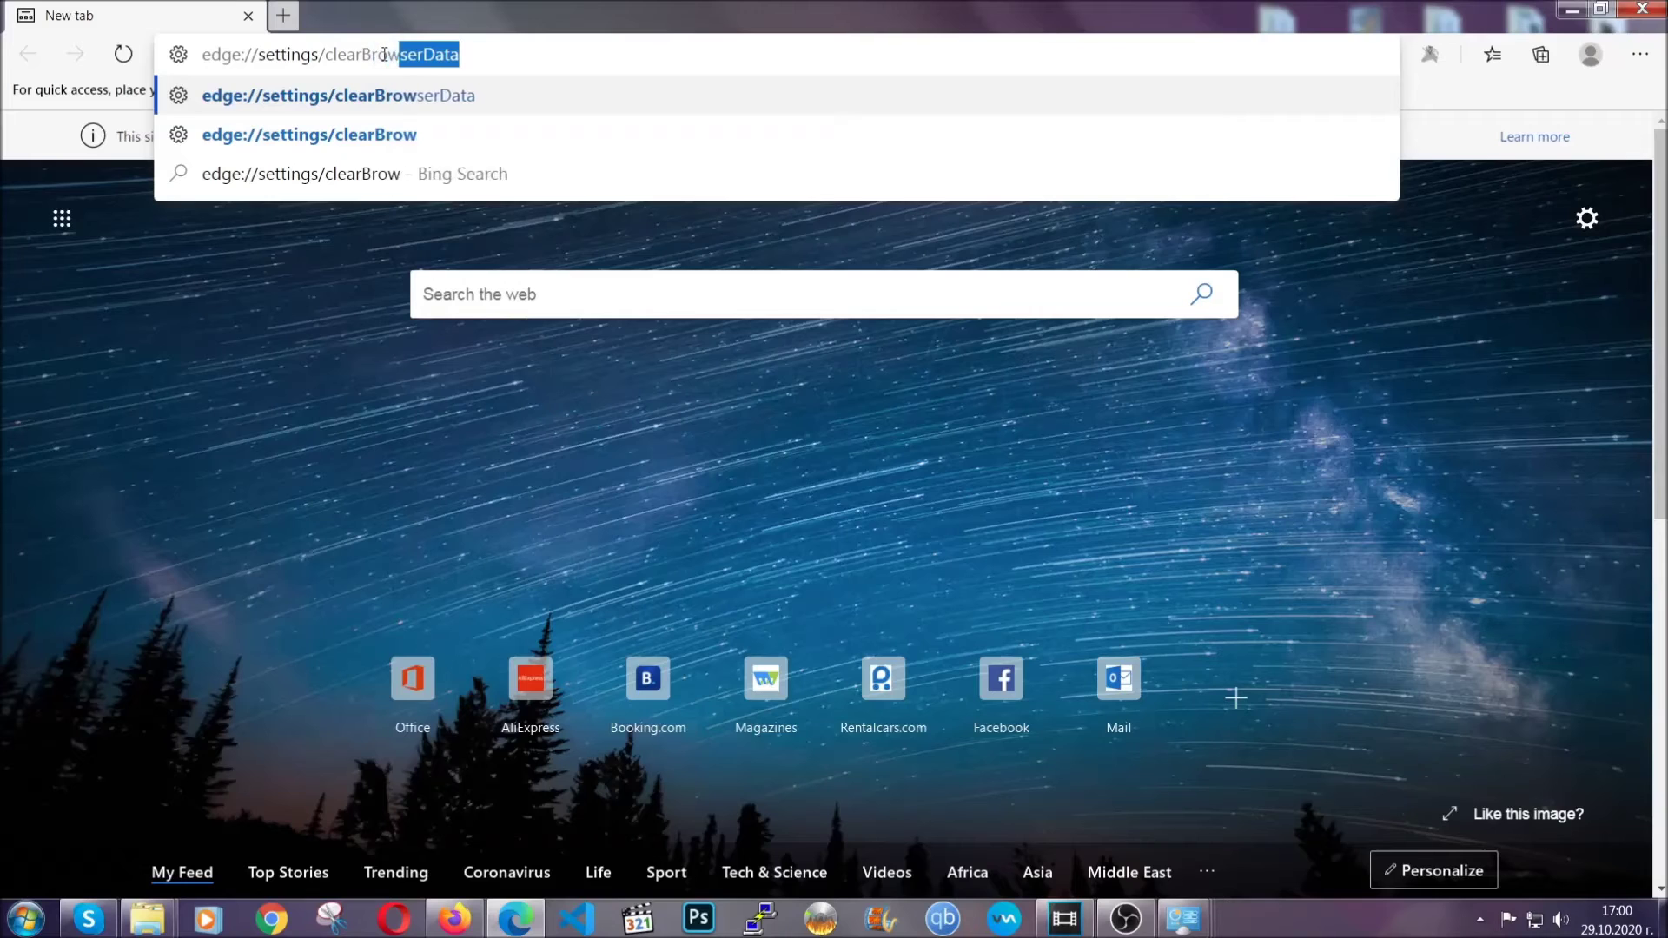
{"action": "type", "text": "ta"}
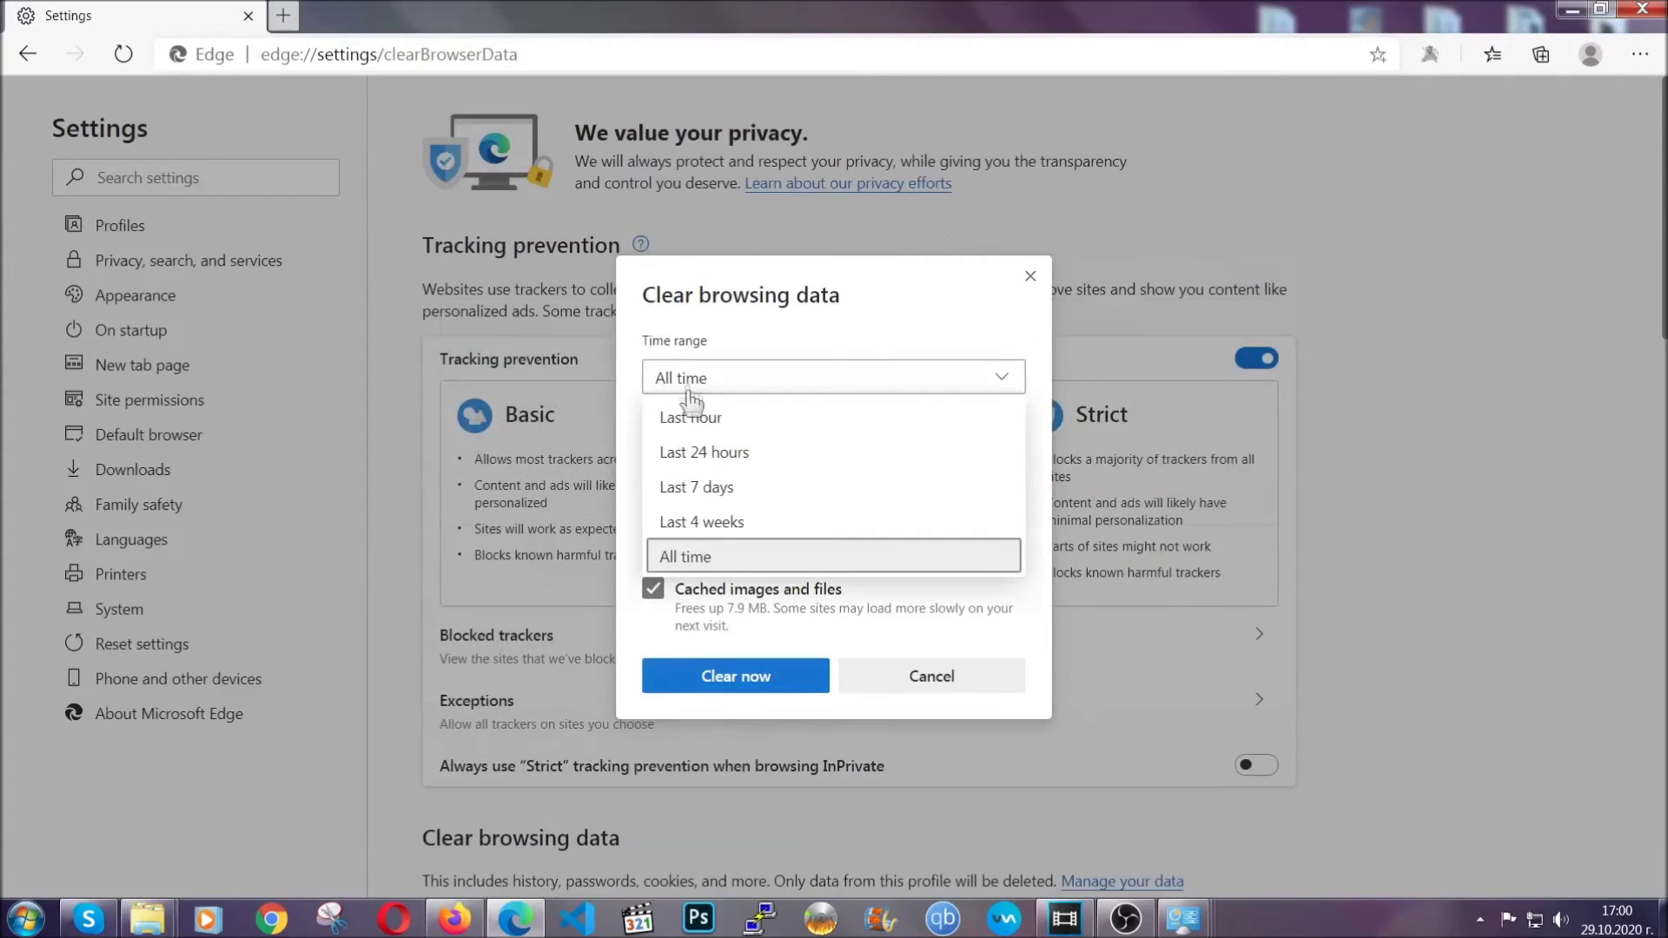
{"action": "left_click", "coordinate": [689, 561]}
{"action": "scroll", "coordinate": [702, 529], "scroll_direction": "down", "scroll_amount": 3}
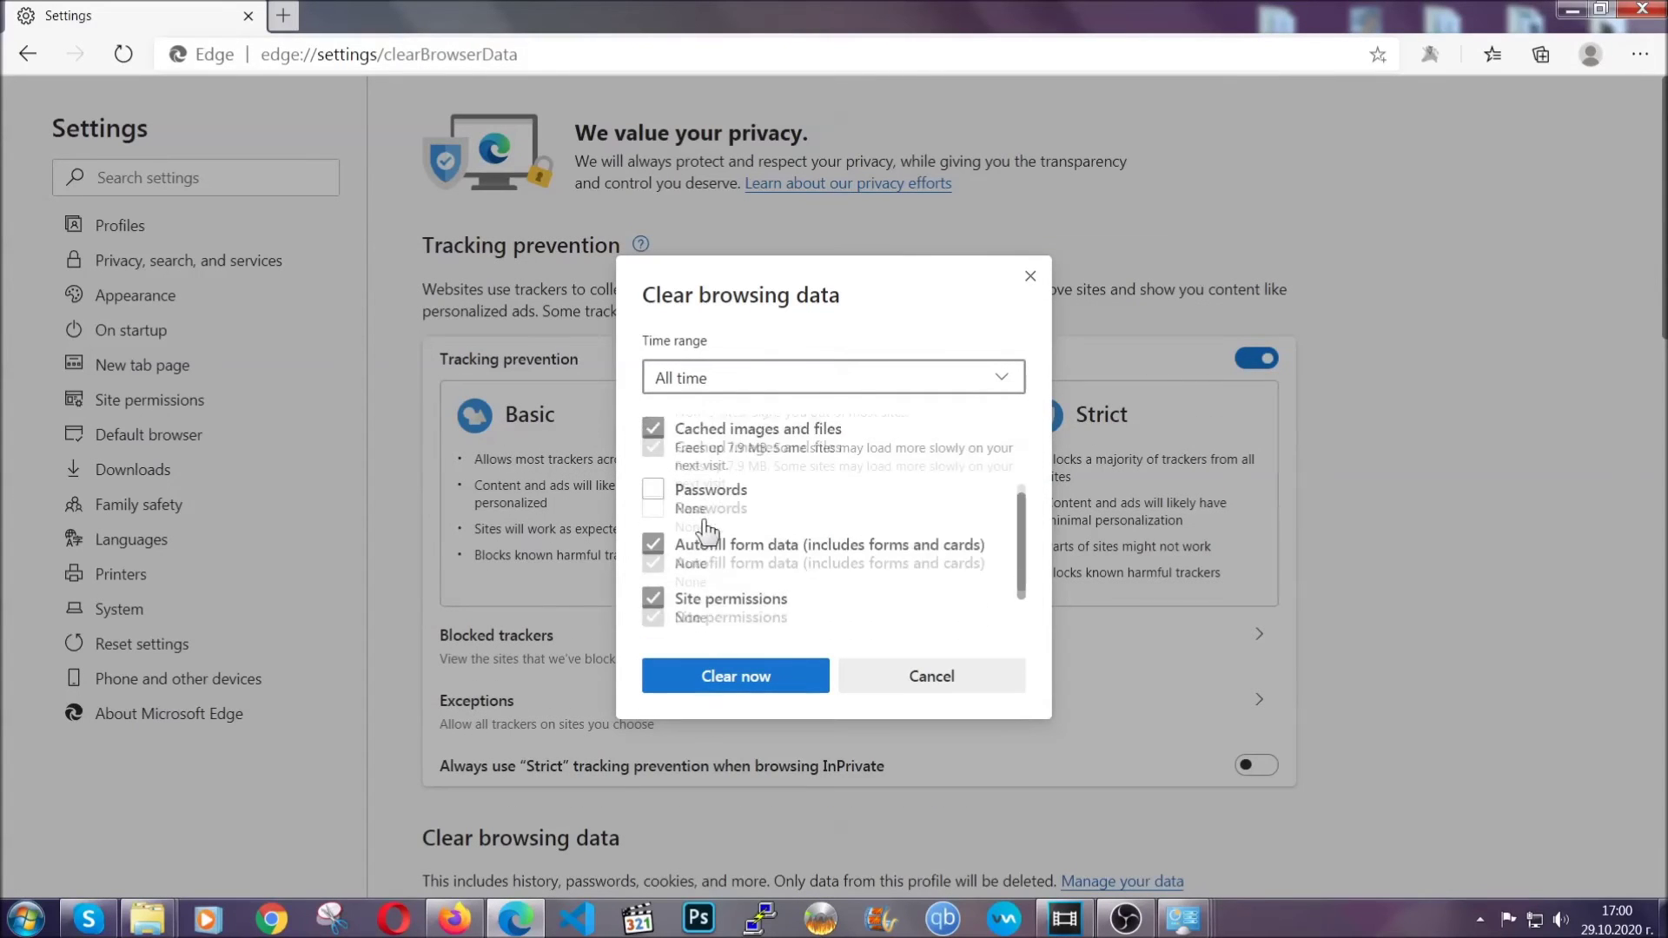
{"action": "left_click", "coordinate": [726, 682]}
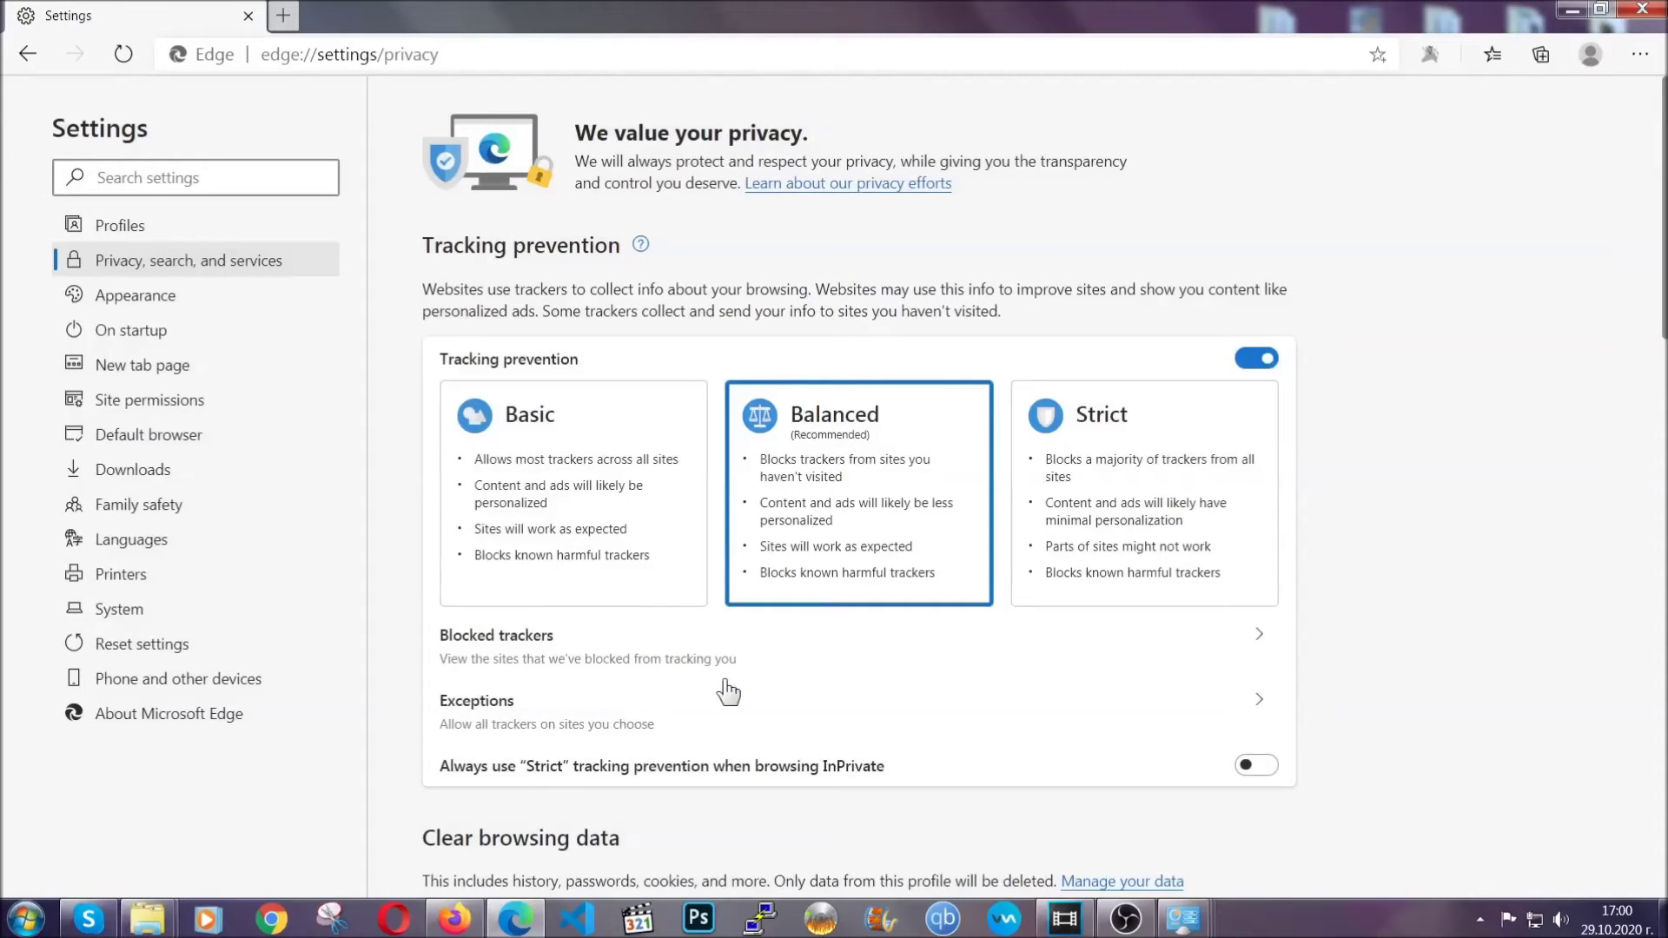
Remove Edge's only installed extension from the Extensions page and close Edge.
{"action": "left_click", "coordinate": [1639, 55]}
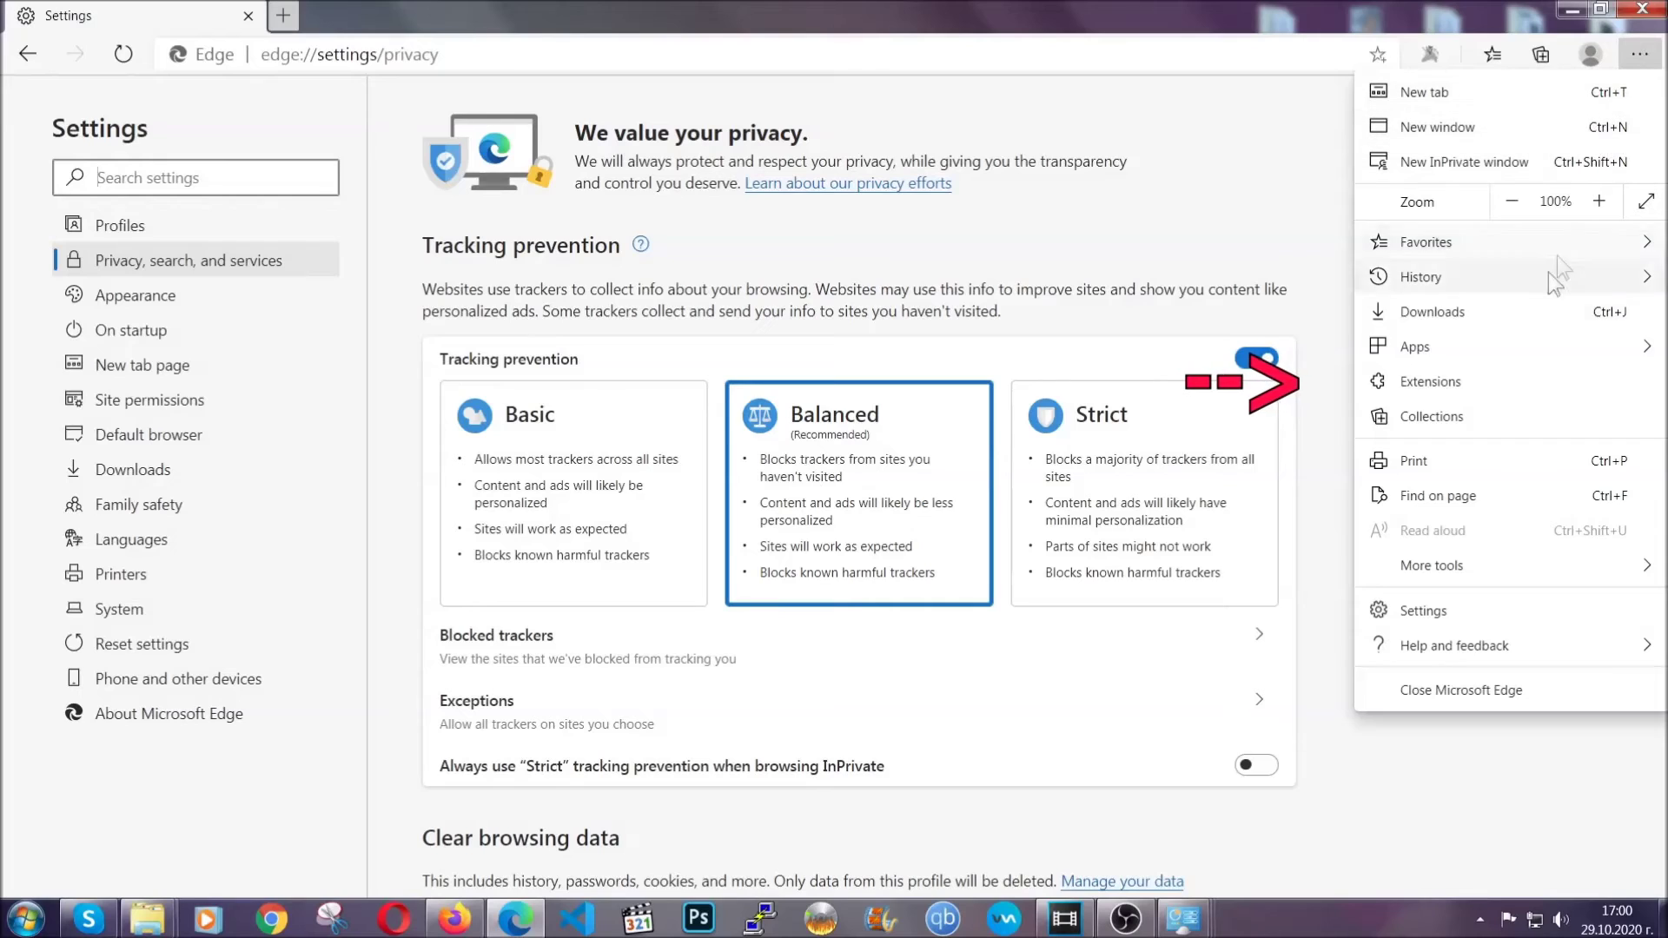
{"action": "left_click", "coordinate": [1518, 370]}
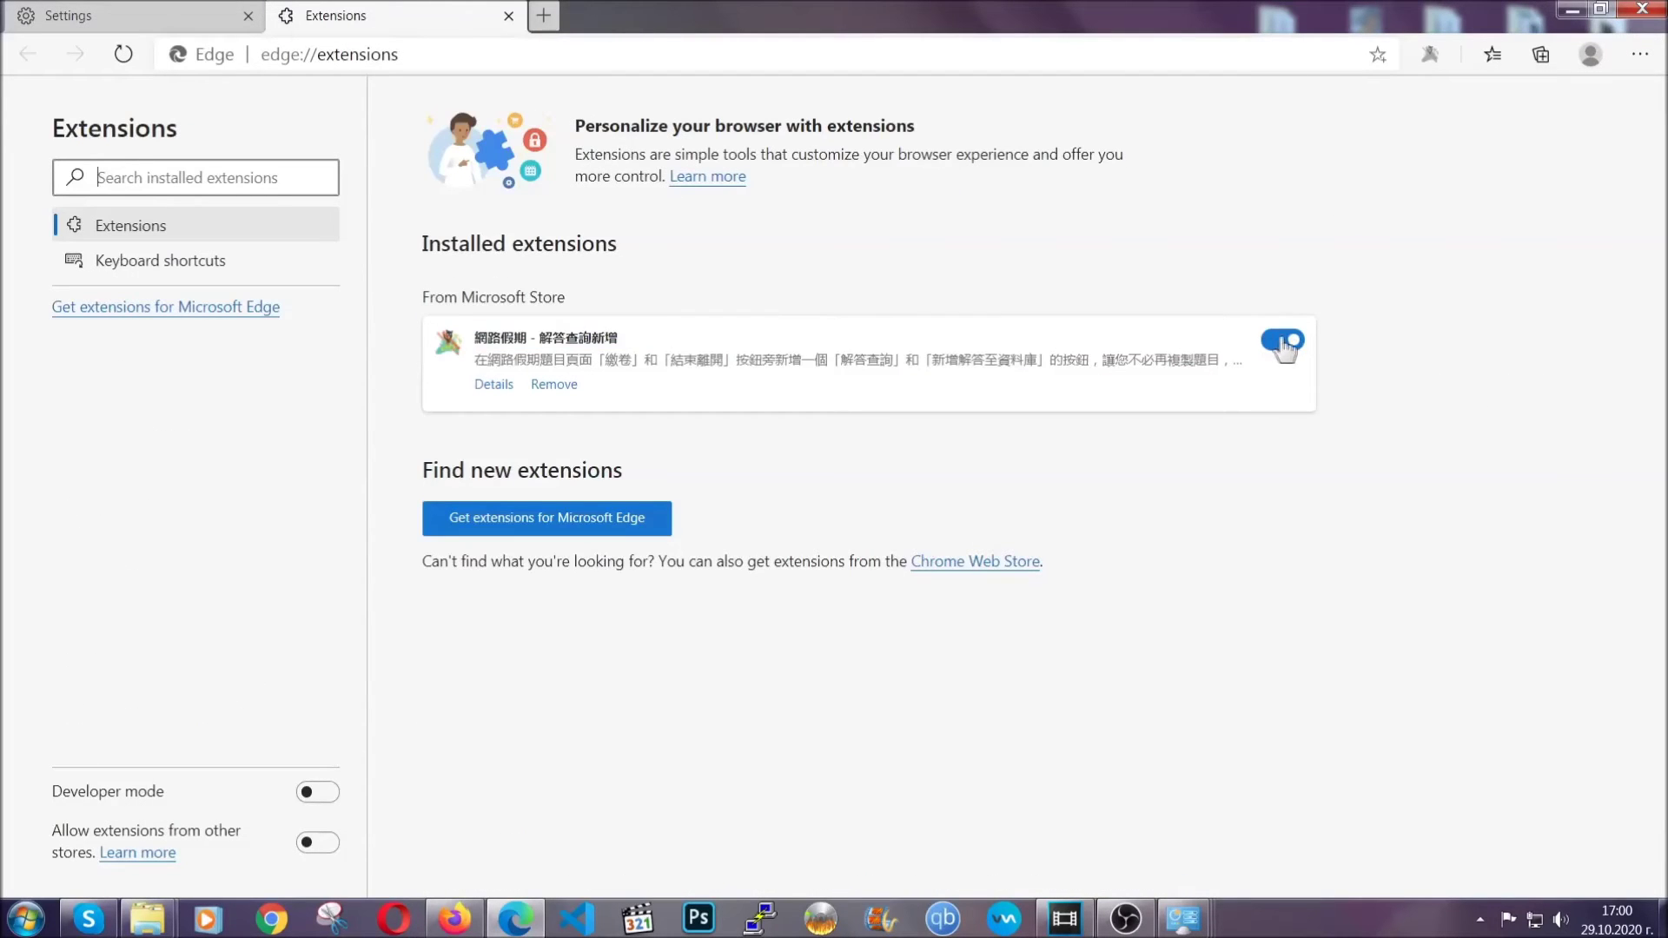
{"action": "left_click", "coordinate": [547, 386]}
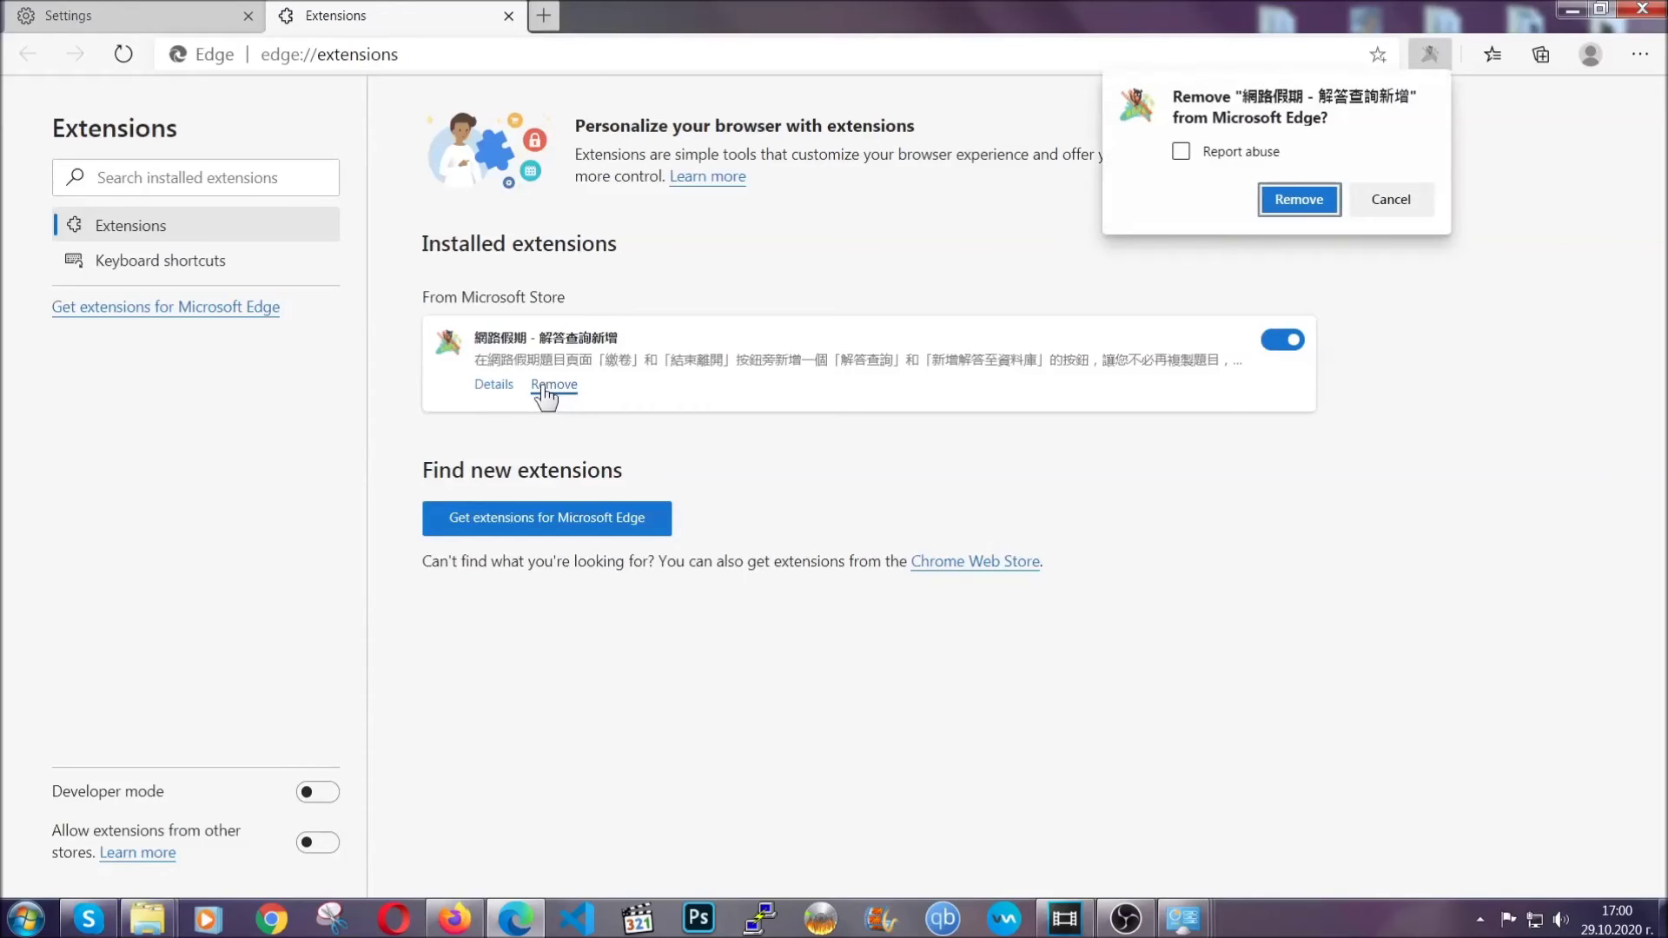
{"action": "left_click", "coordinate": [1294, 202]}
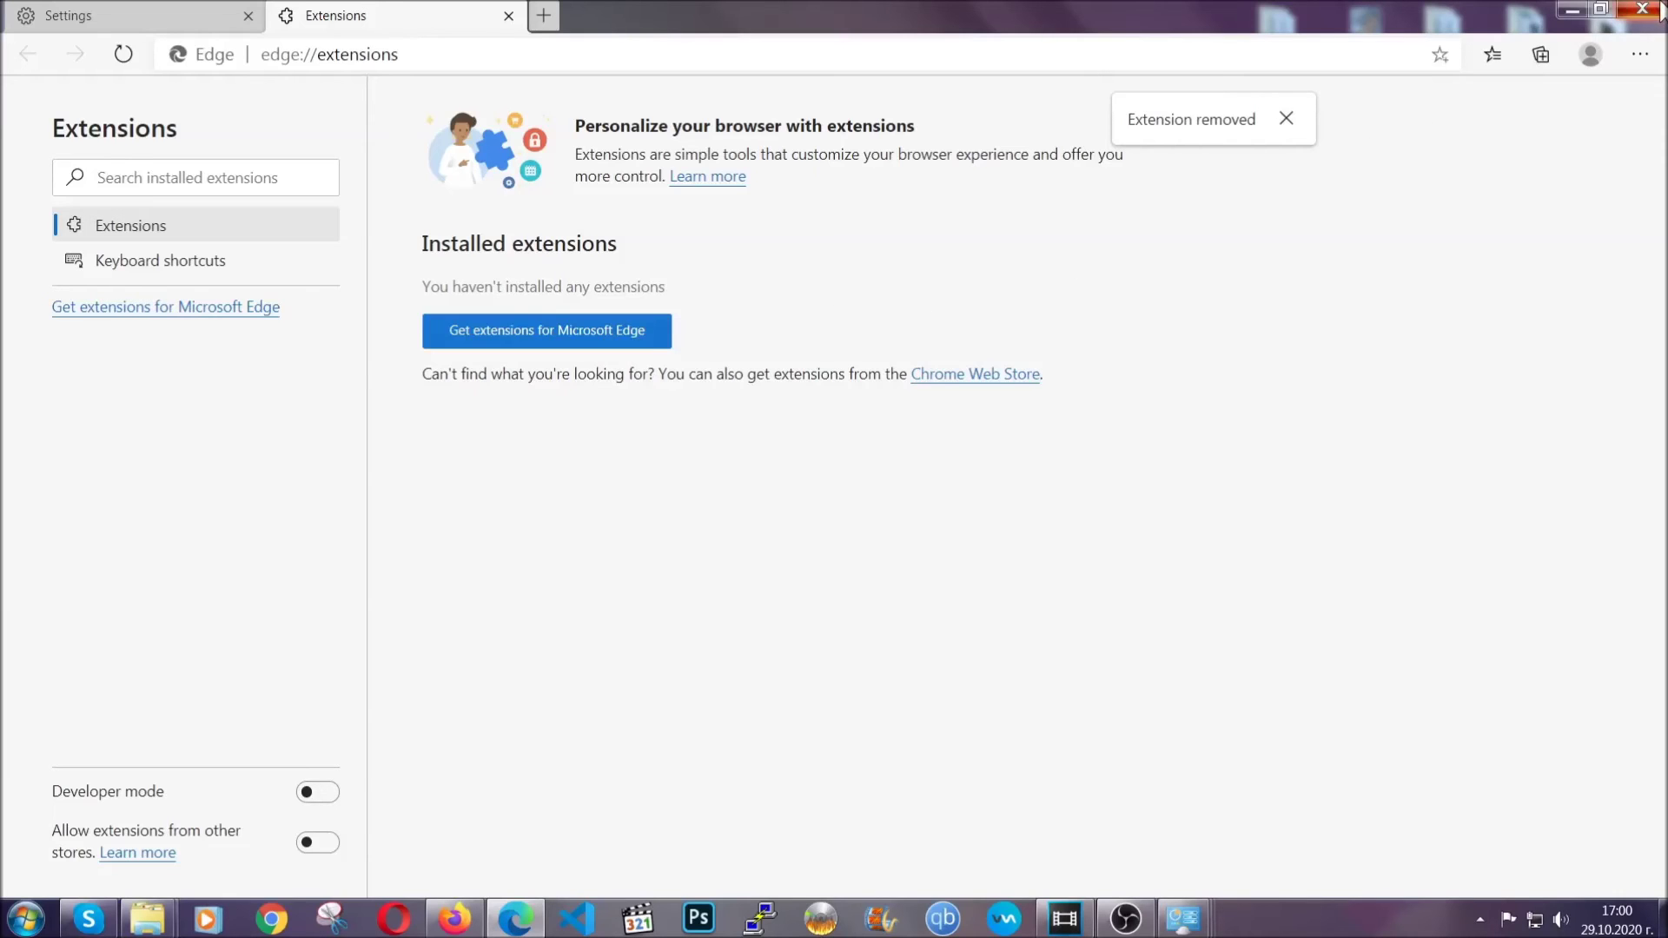
{"action": "left_click", "coordinate": [1654, 9]}
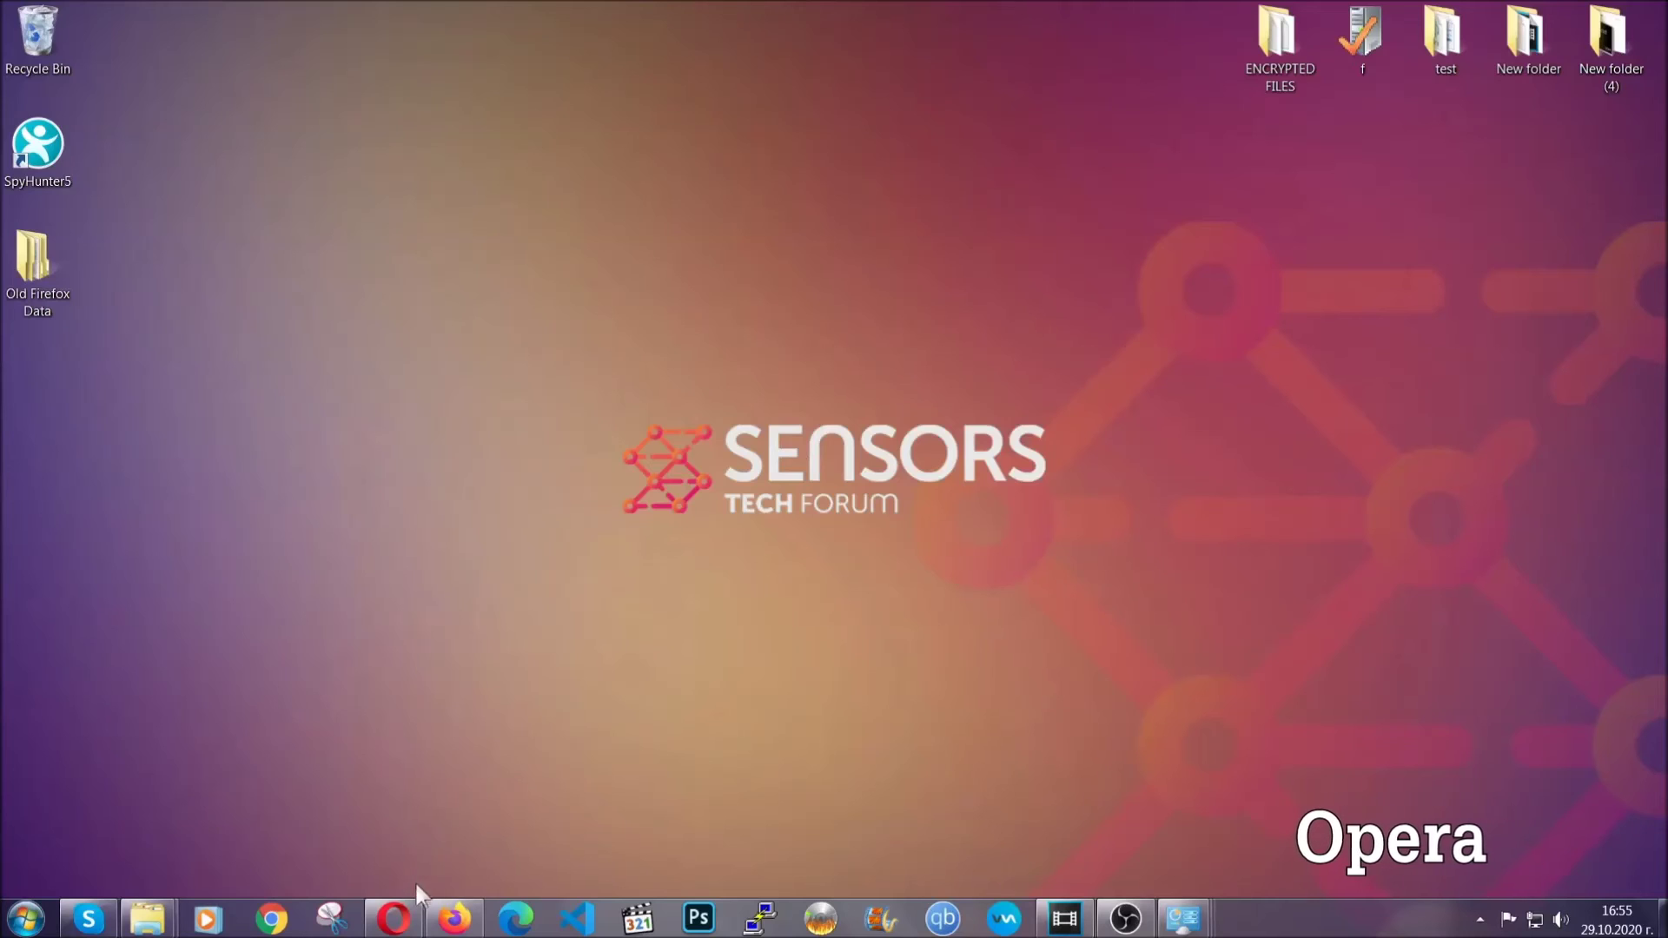
Launch Opera and go to opera://settings/clearBrowserData to show the Clear browsing data dialog.
{"action": "left_click", "coordinate": [396, 917]}
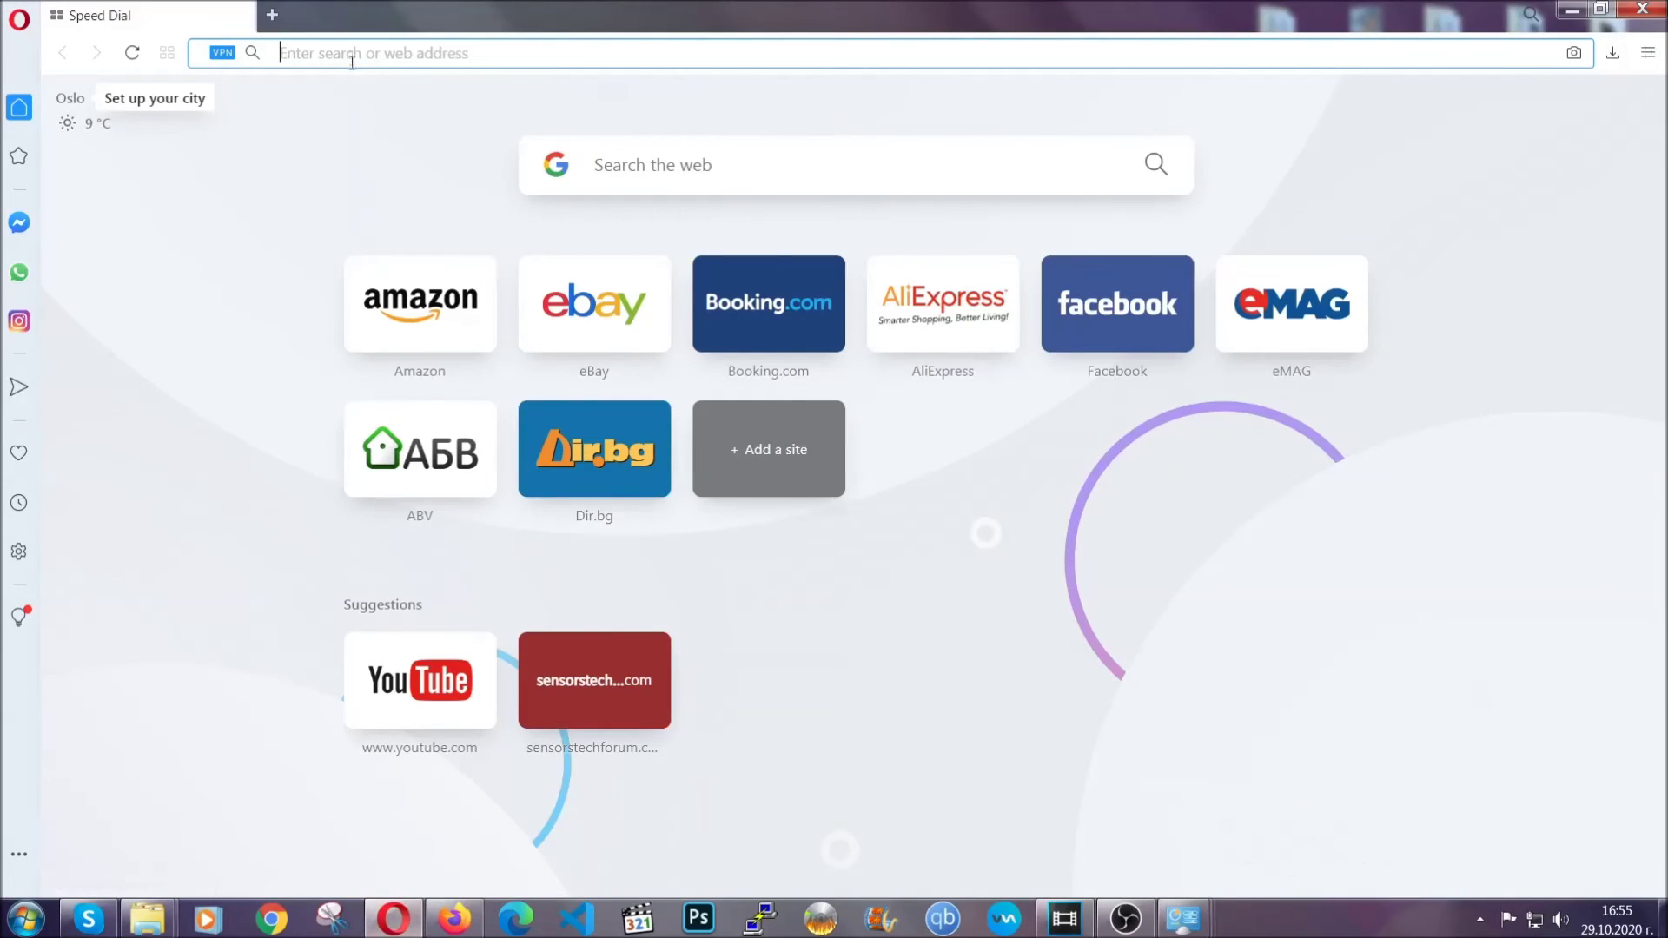
{"action": "type", "text": "opera"}
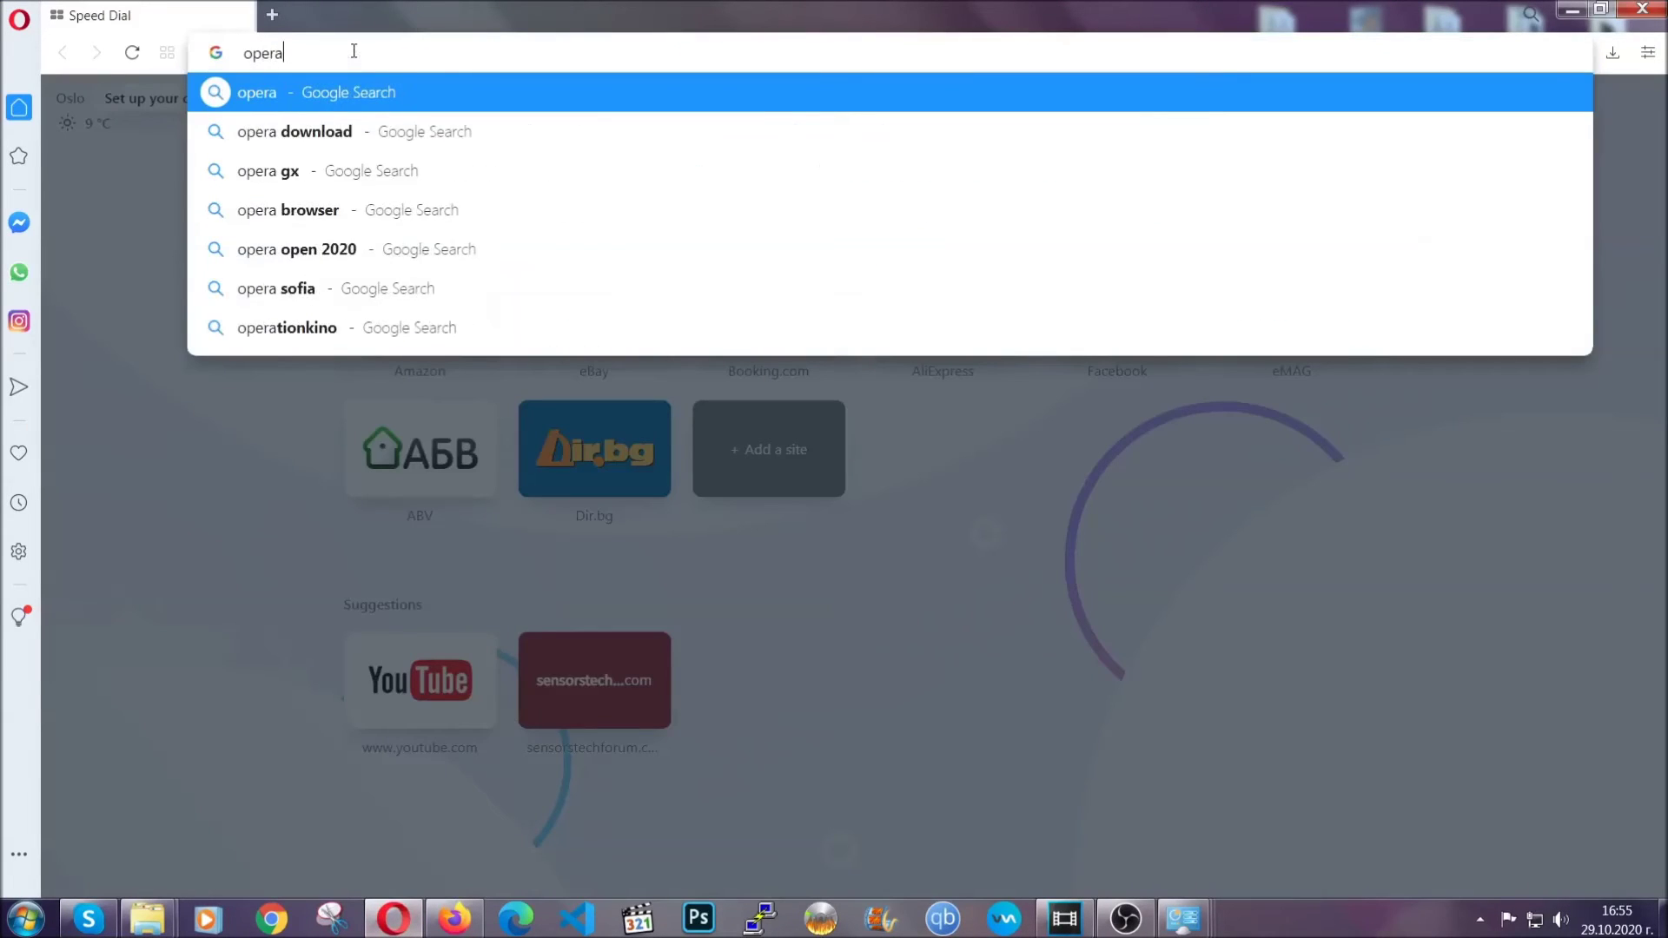
{"action": "type", "text": "://settings/c"}
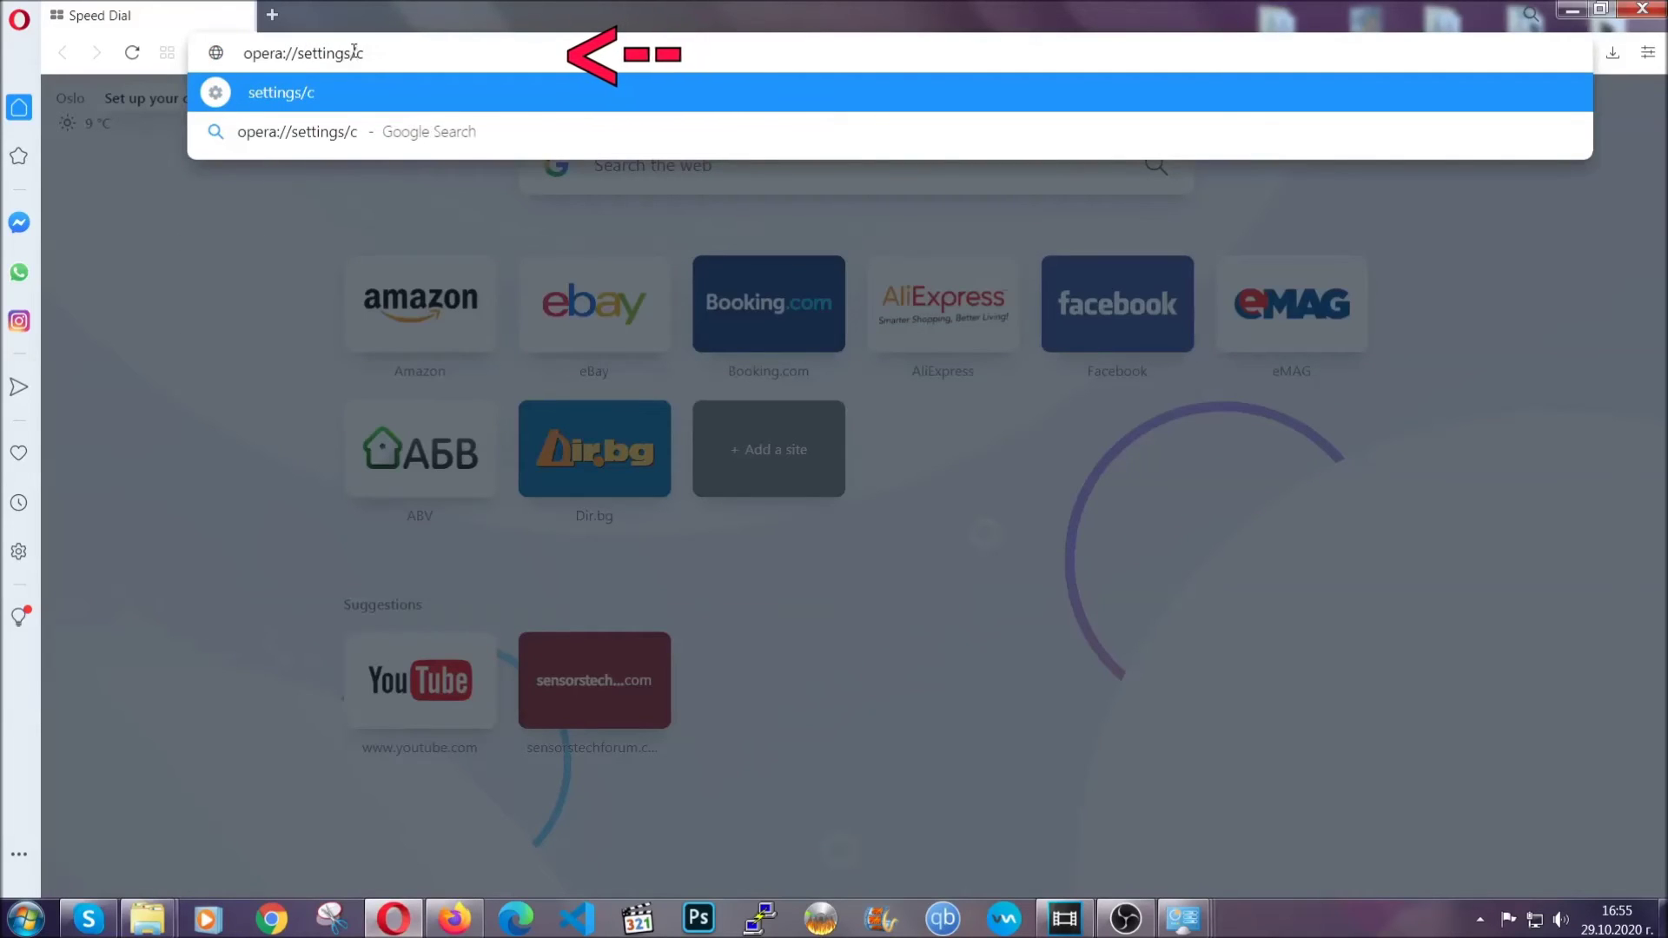
{"action": "type", "text": "learBrrwserD"}
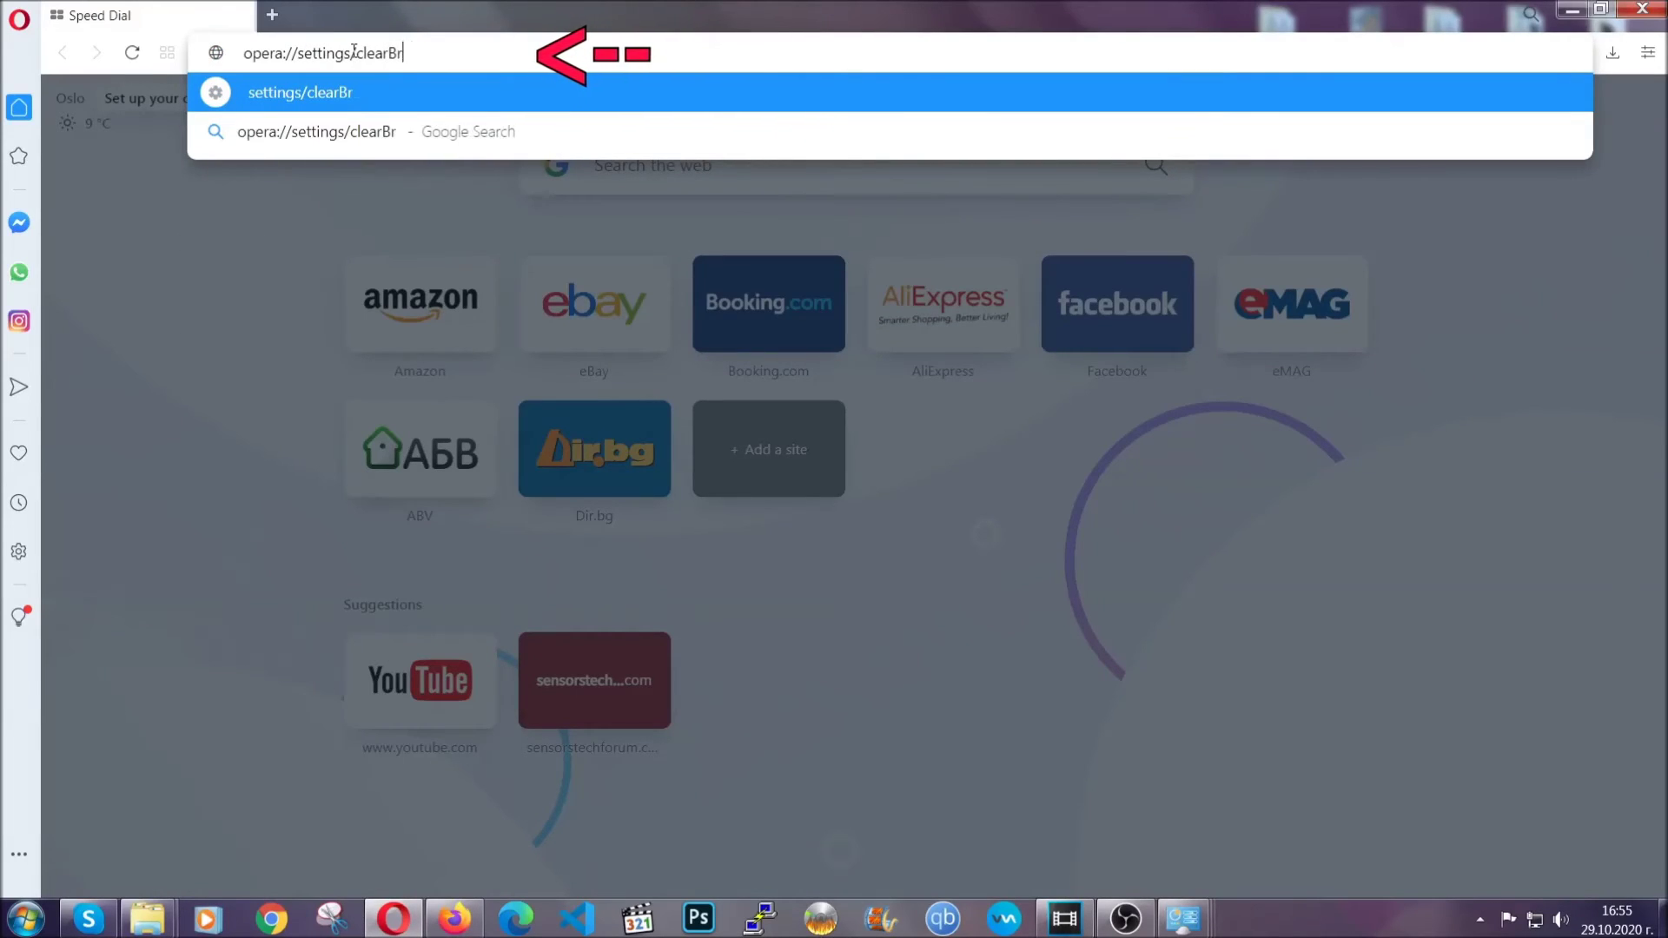
{"action": "type", "text": "ata"}
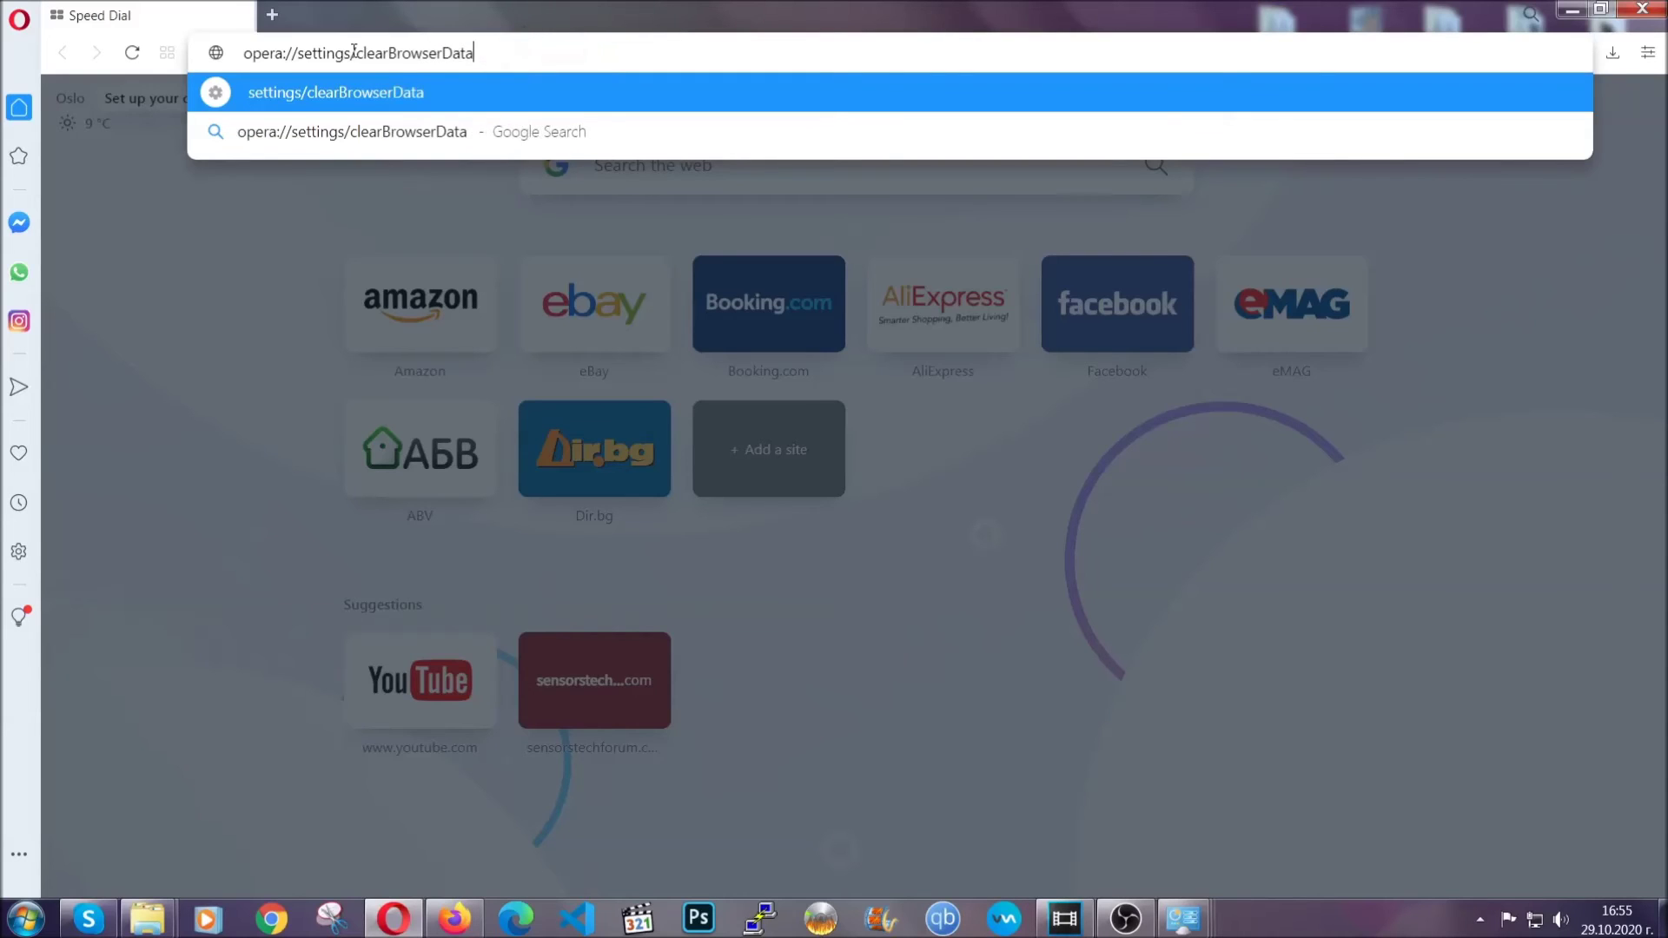
{"action": "key", "text": "Return"}
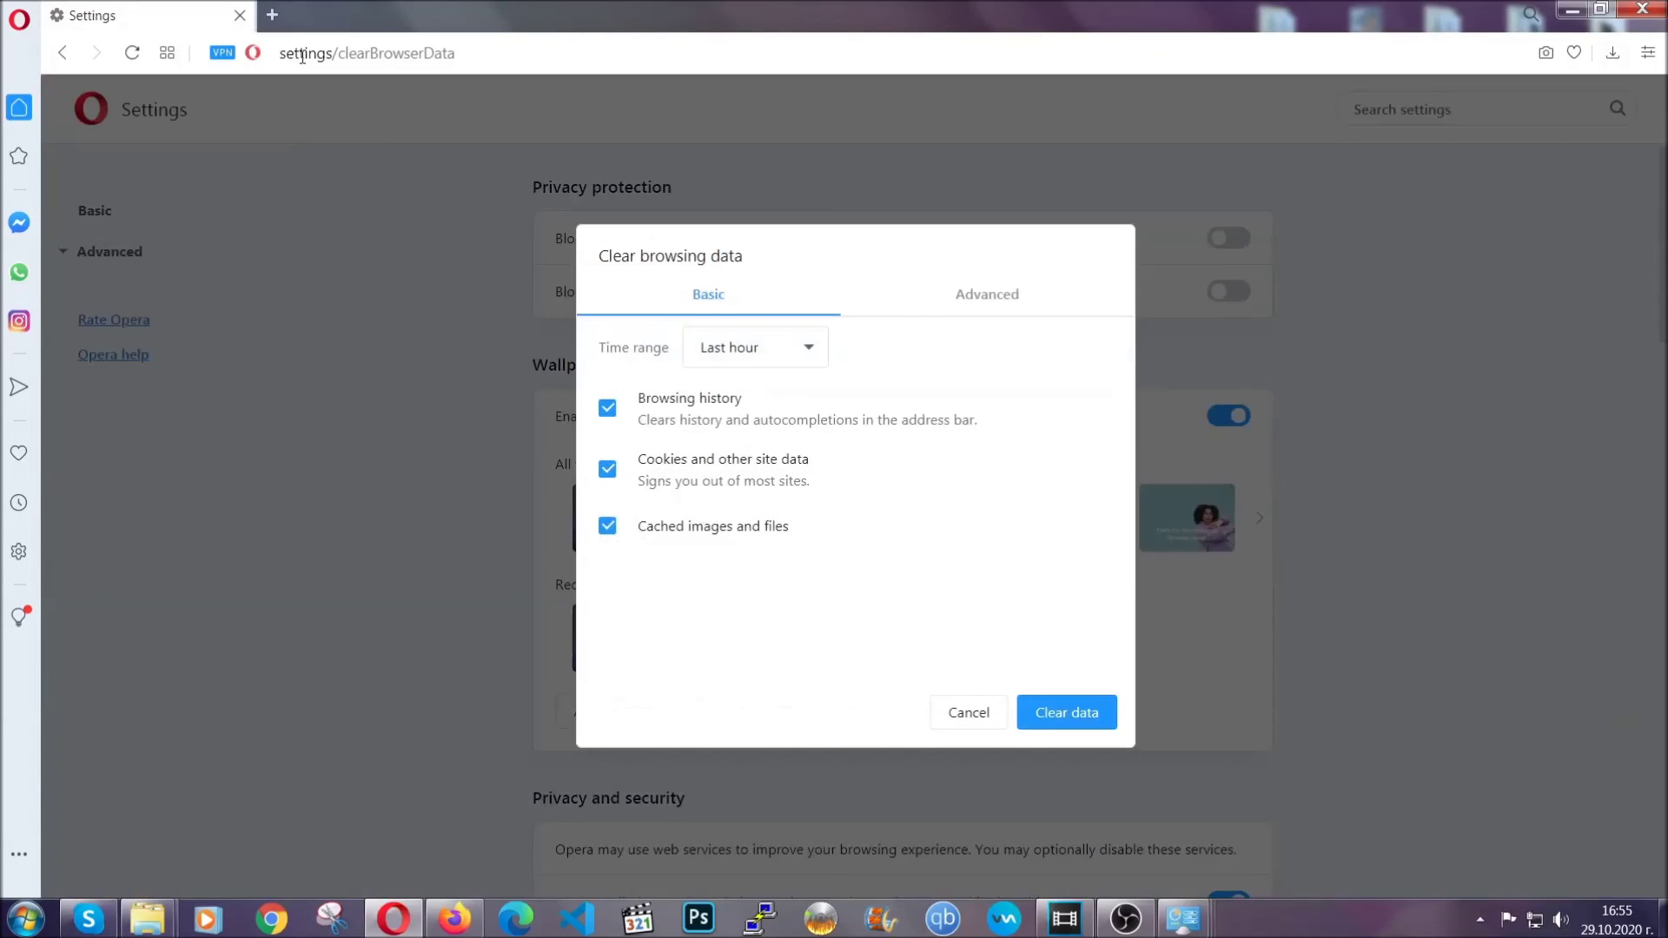
On the Advanced tab, clear All time browsing data with Site Settings ticked, leaving passwords unchecked.
{"action": "left_click", "coordinate": [982, 309]}
{"action": "left_click", "coordinate": [820, 350]}
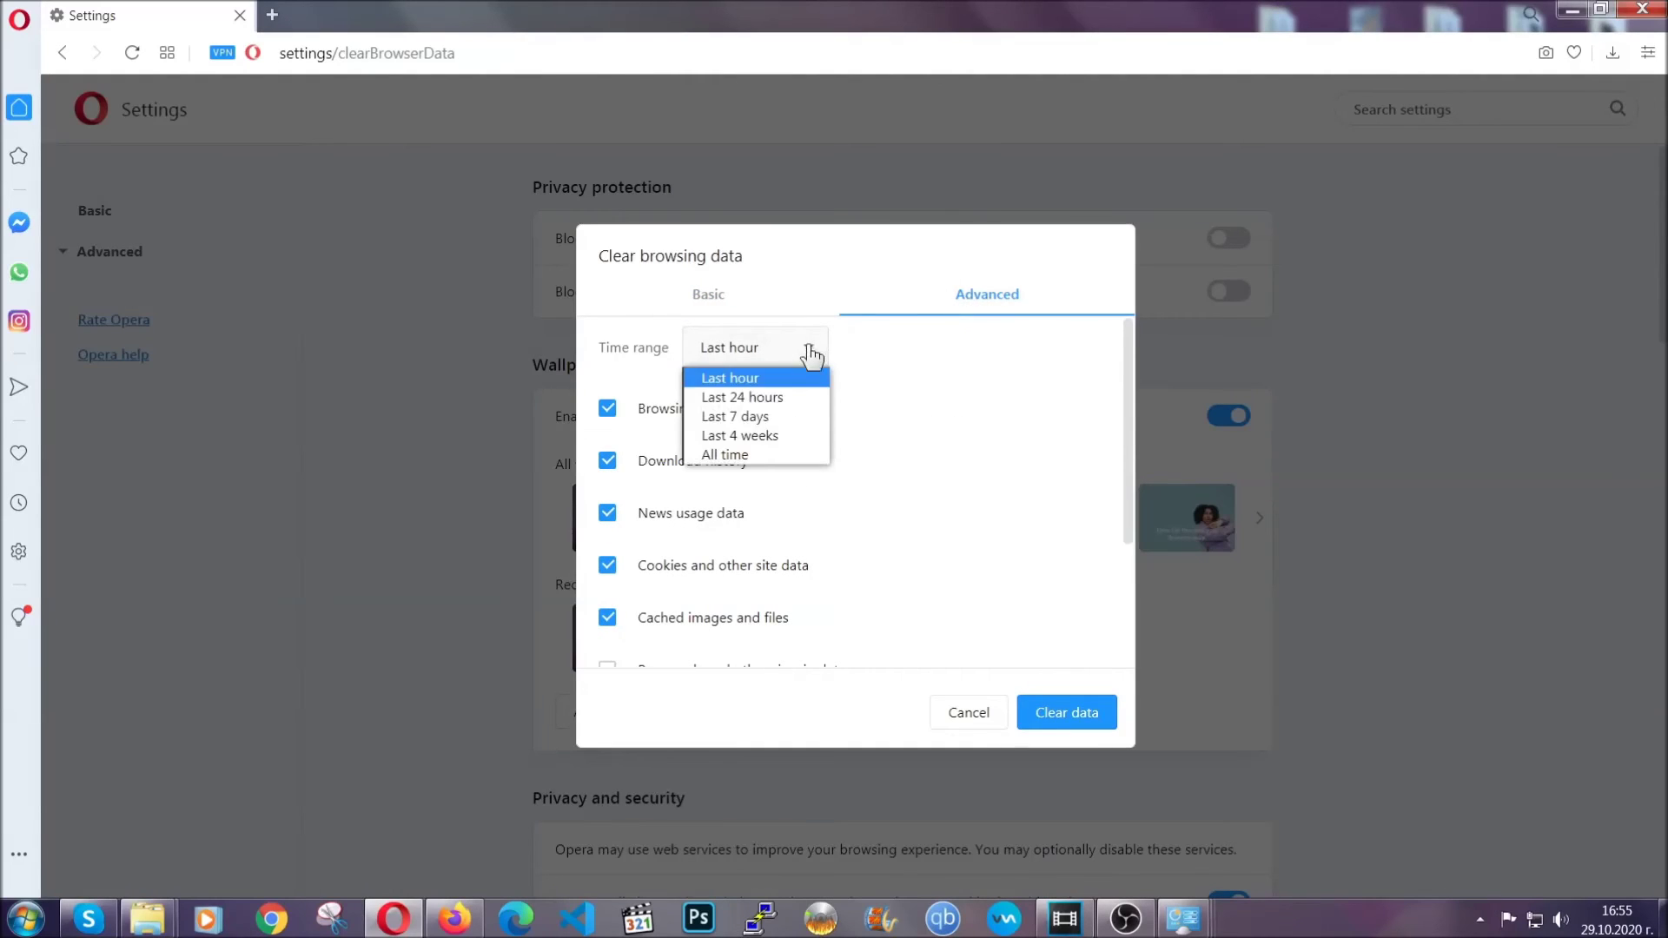
{"action": "left_click", "coordinate": [754, 450]}
{"action": "scroll", "coordinate": [760, 466], "scroll_direction": "down", "scroll_amount": 3}
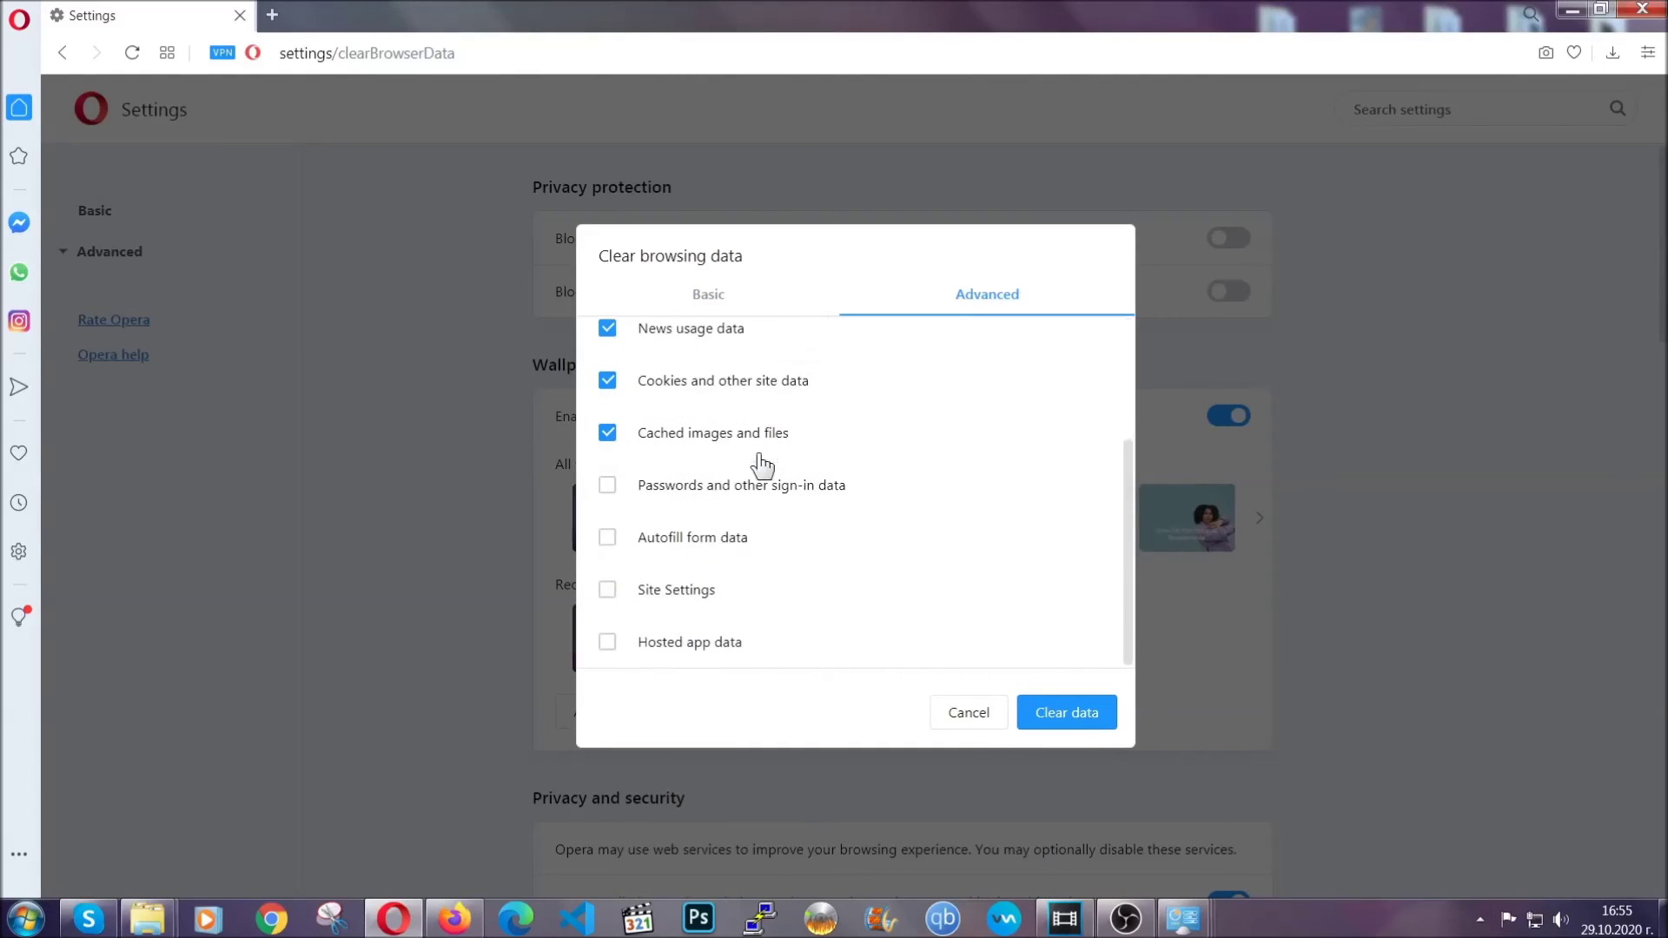
{"action": "left_click", "coordinate": [685, 592]}
{"action": "left_click", "coordinate": [1064, 717]}
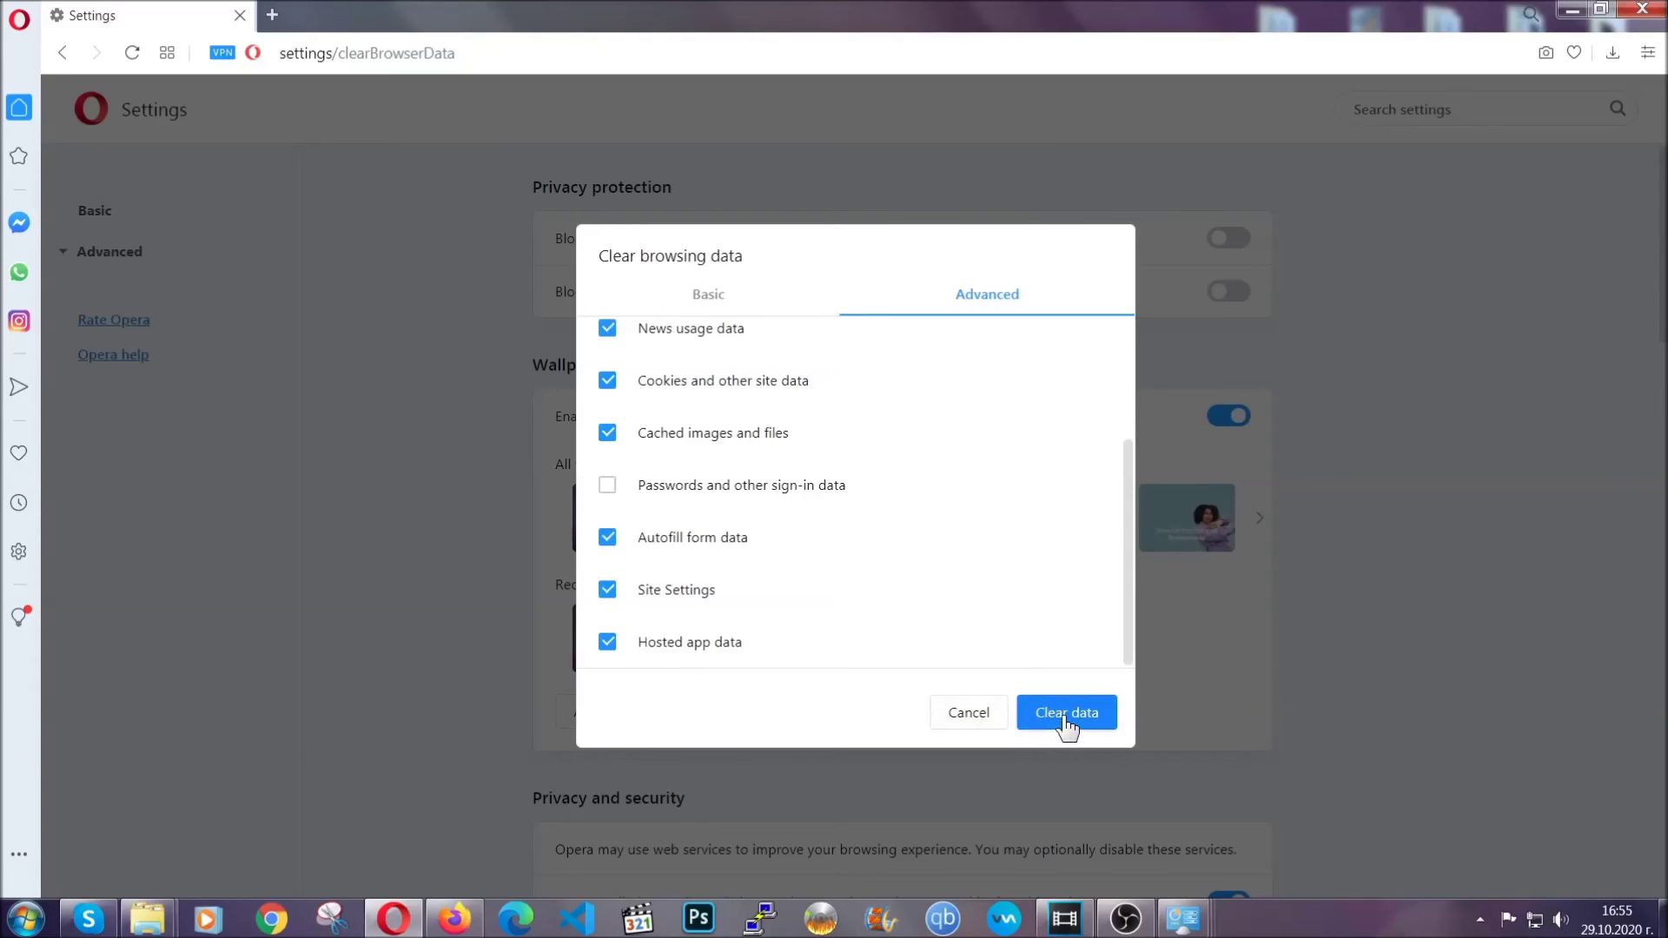